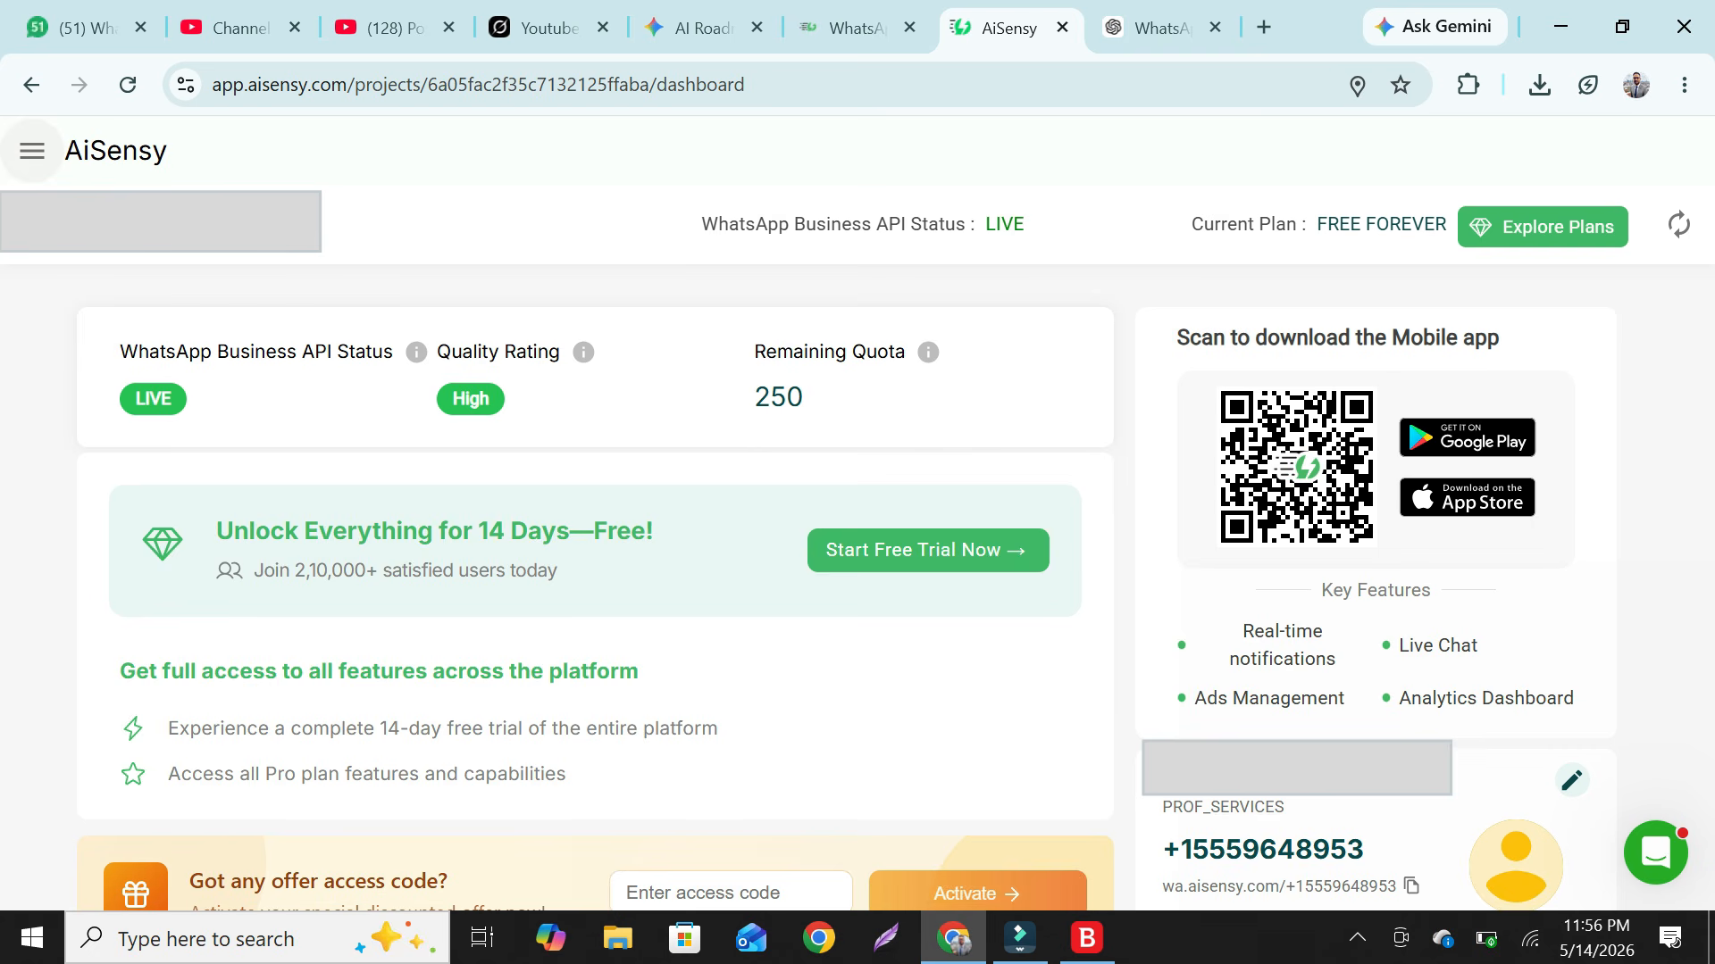
Open the project's Flow Builder page
{"action": "left_click", "coordinate": [32, 150]}
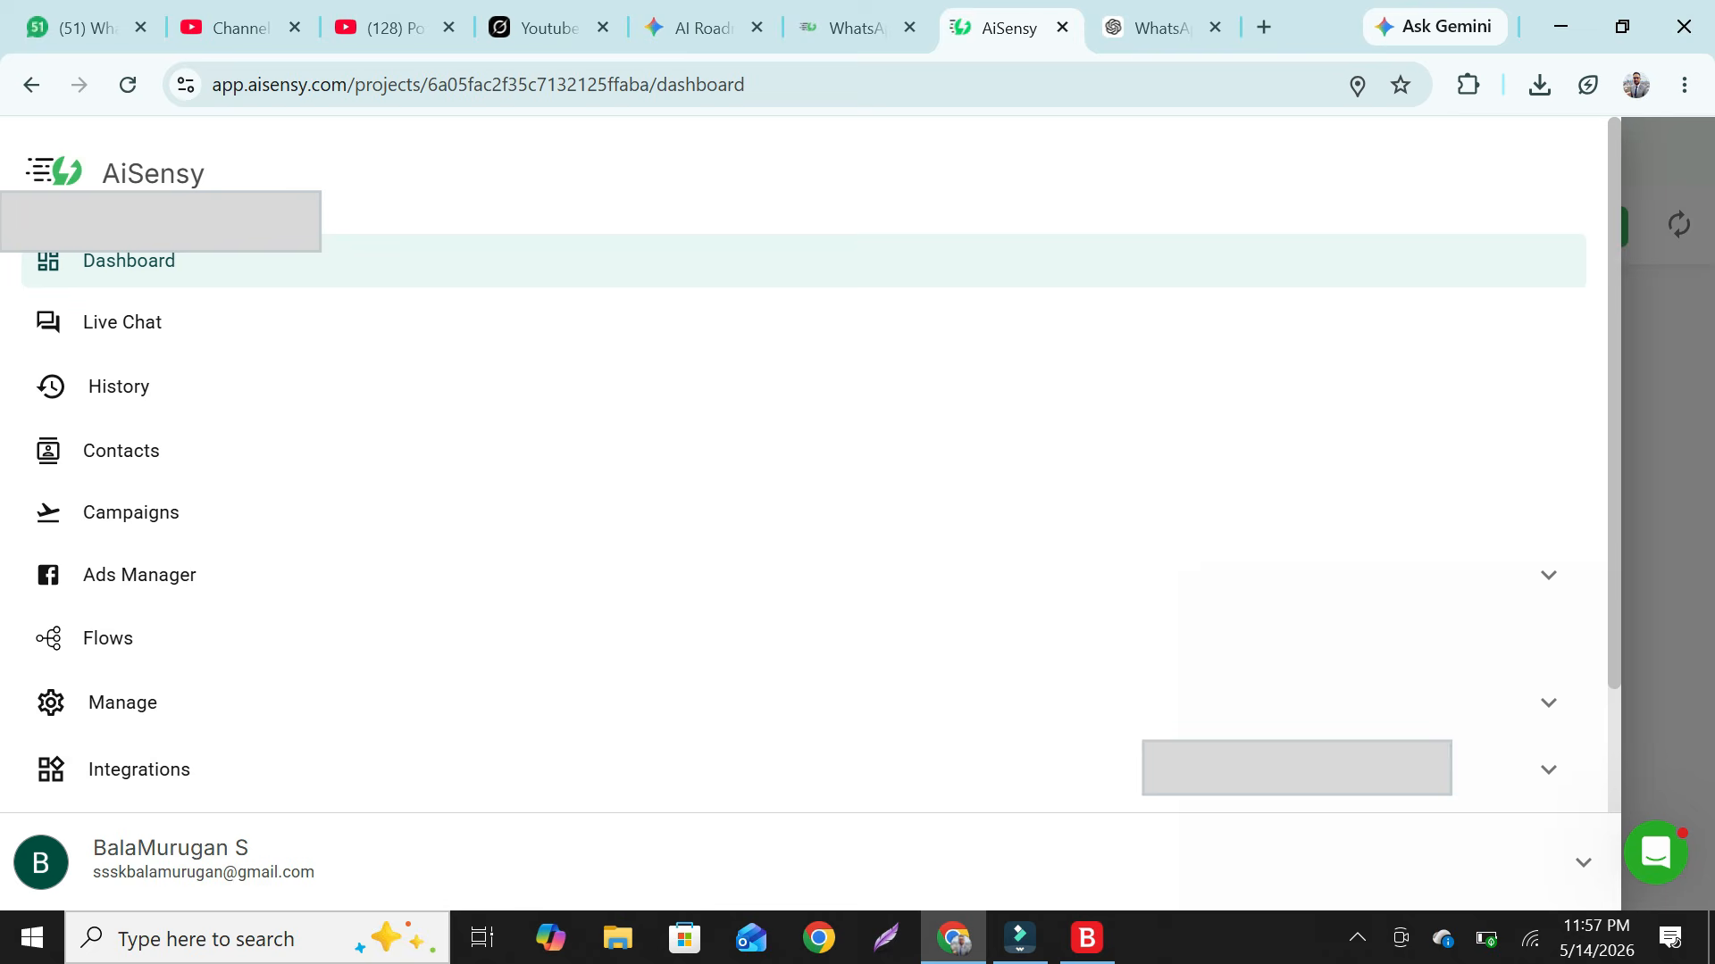
{"action": "key", "text": "Escape"}
{"action": "left_click", "coordinate": [32, 151]}
{"action": "left_click", "coordinate": [108, 638]}
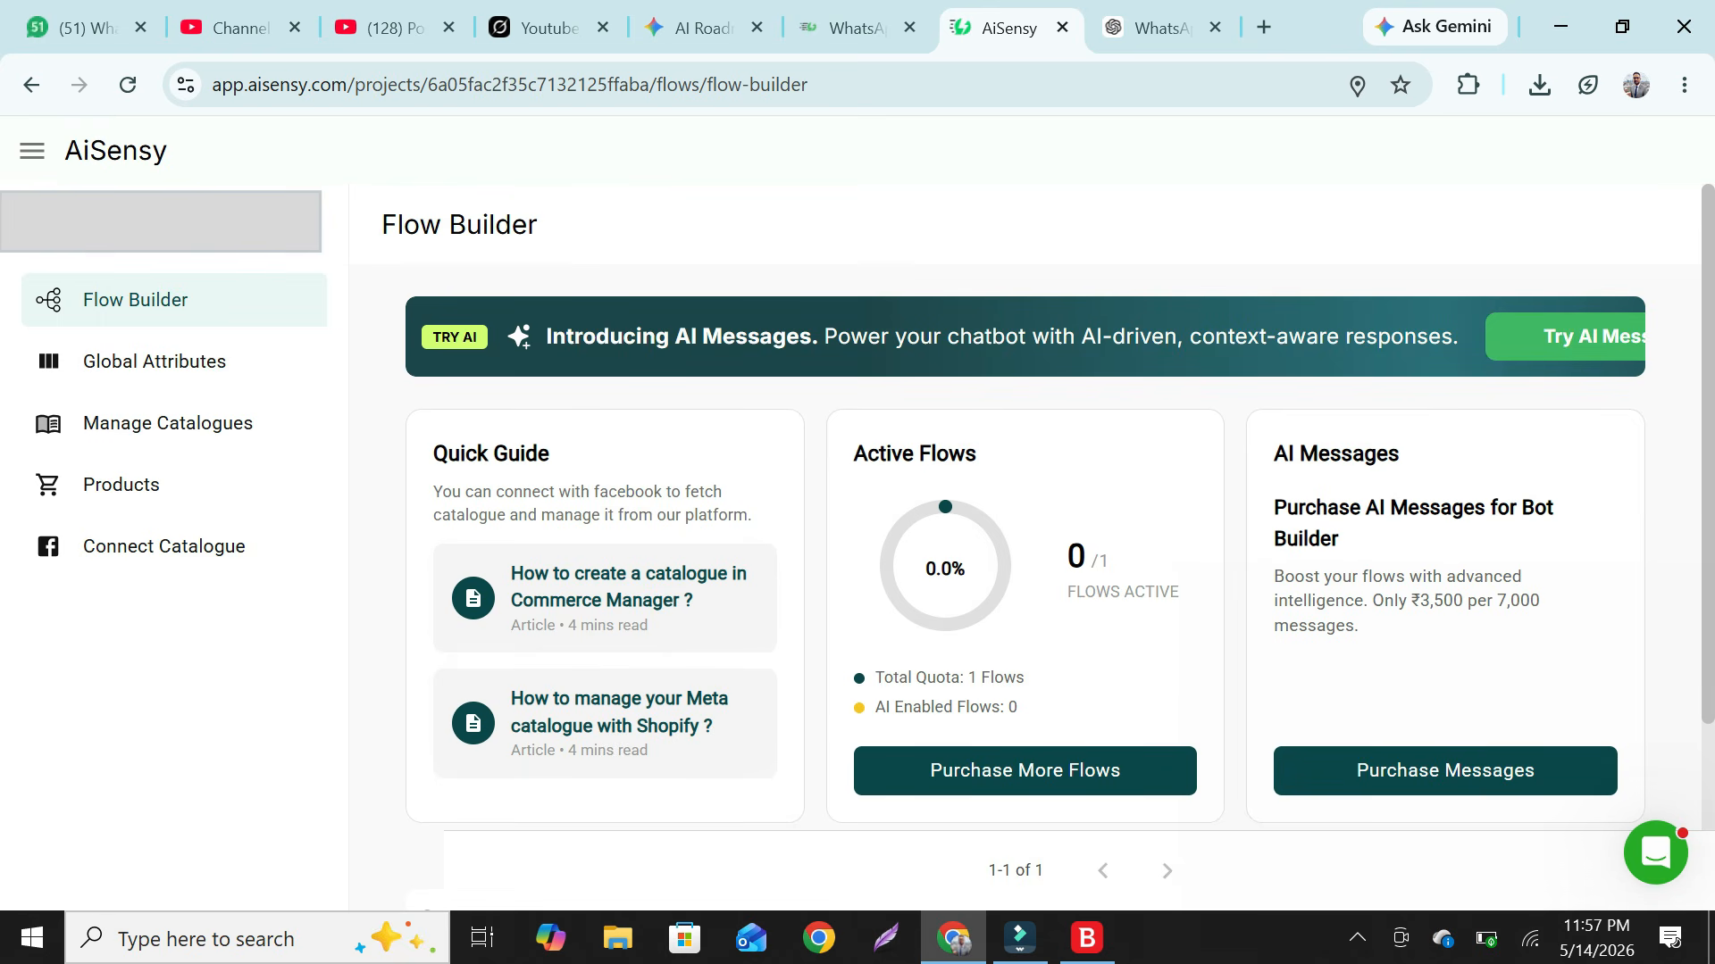
Browse the ready-made flow templates across categories, such as tech support, real estate, recruitment and doctor's appointments
{"action": "scroll", "coordinate": [1024, 571], "scroll_direction": "down", "scroll_amount": 4}
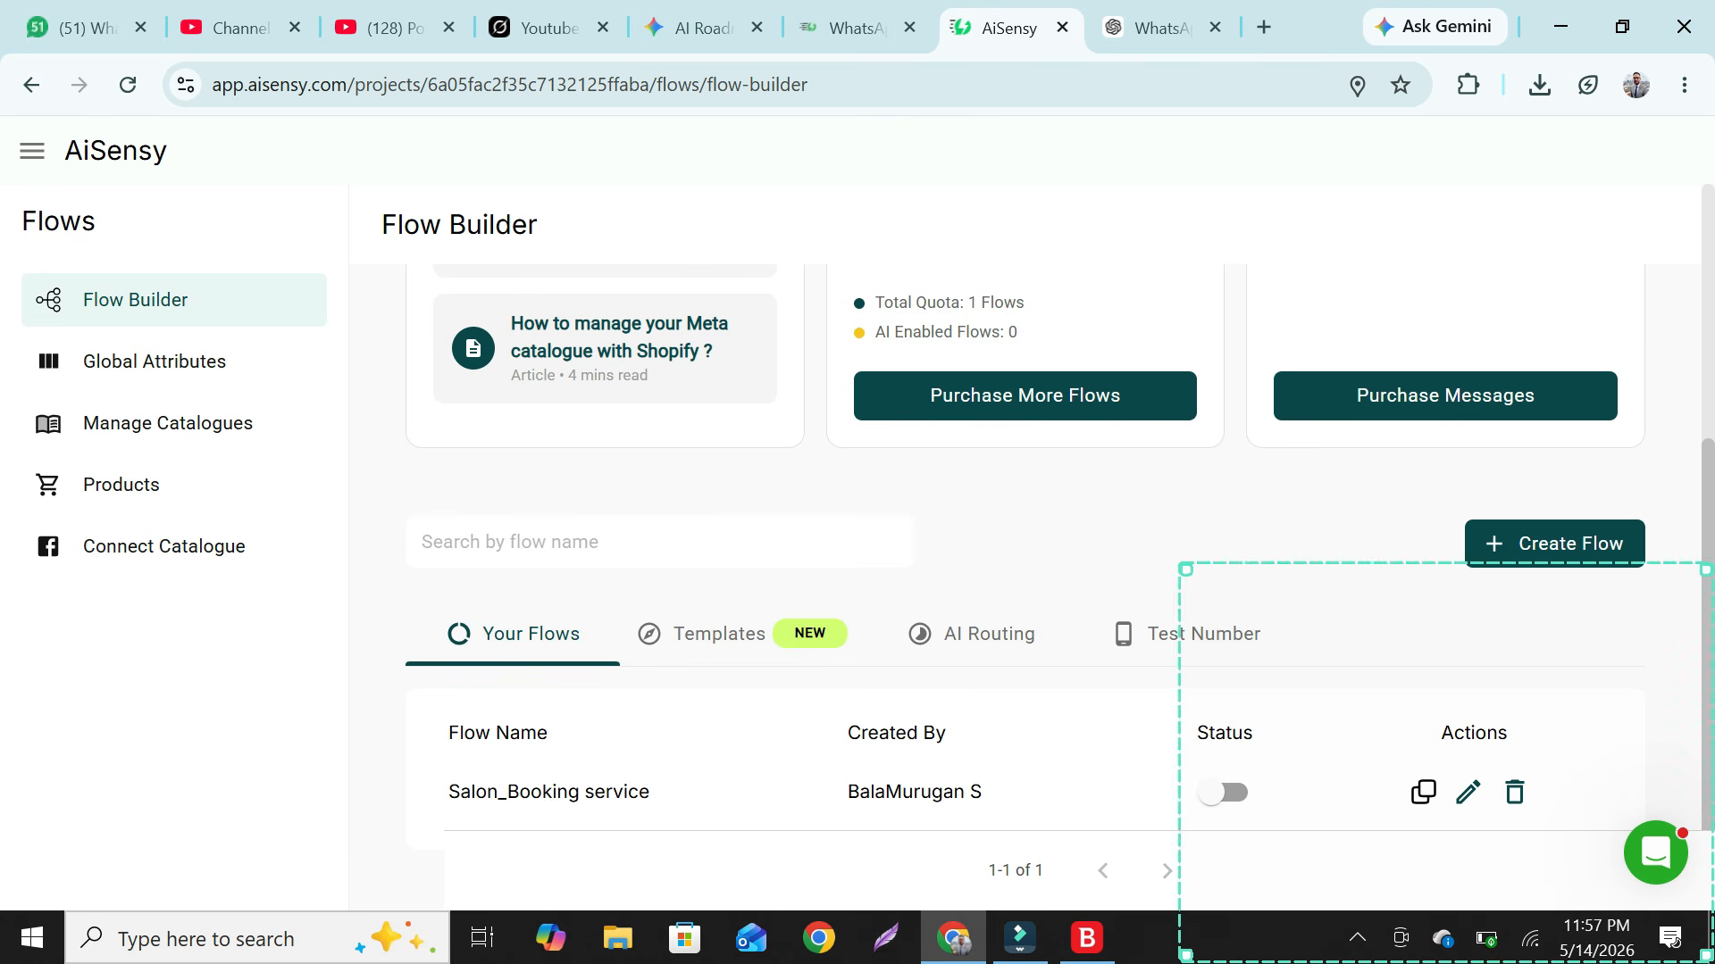
{"action": "scroll", "coordinate": [1025, 553], "scroll_direction": "up", "scroll_amount": 4}
{"action": "scroll", "coordinate": [1024, 554], "scroll_direction": "down", "scroll_amount": 4}
{"action": "scroll", "coordinate": [1025, 554], "scroll_direction": "up", "scroll_amount": 4}
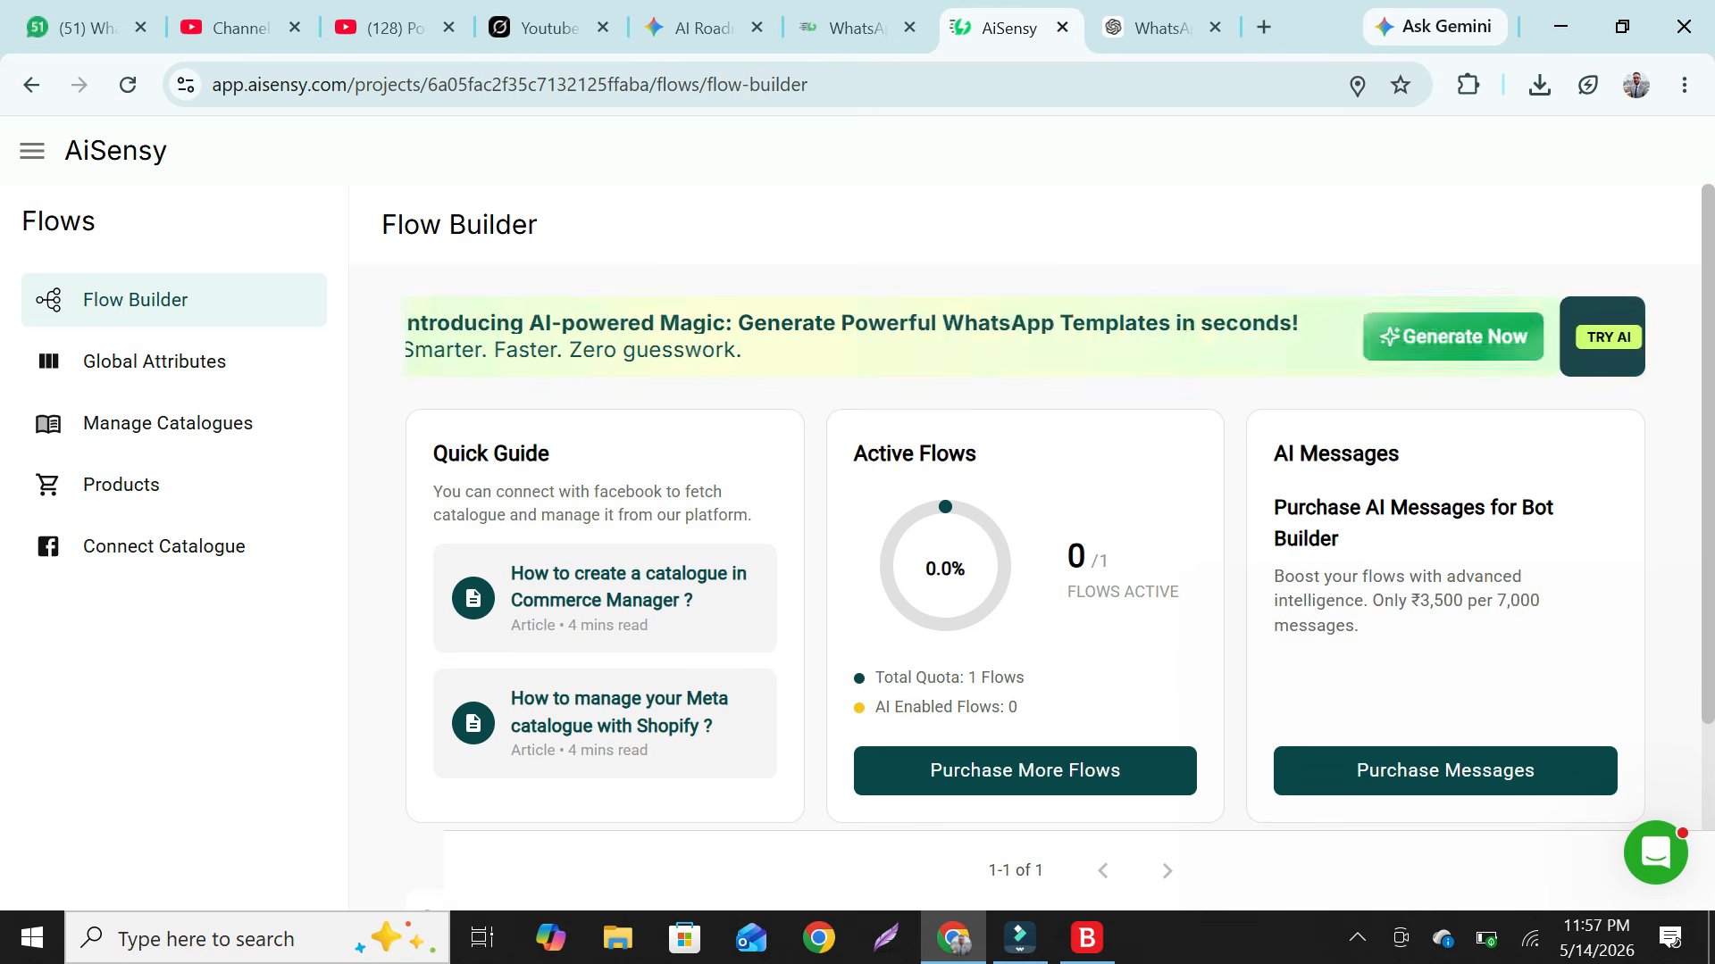
{"action": "scroll", "coordinate": [1024, 554], "scroll_direction": "down", "scroll_amount": 4}
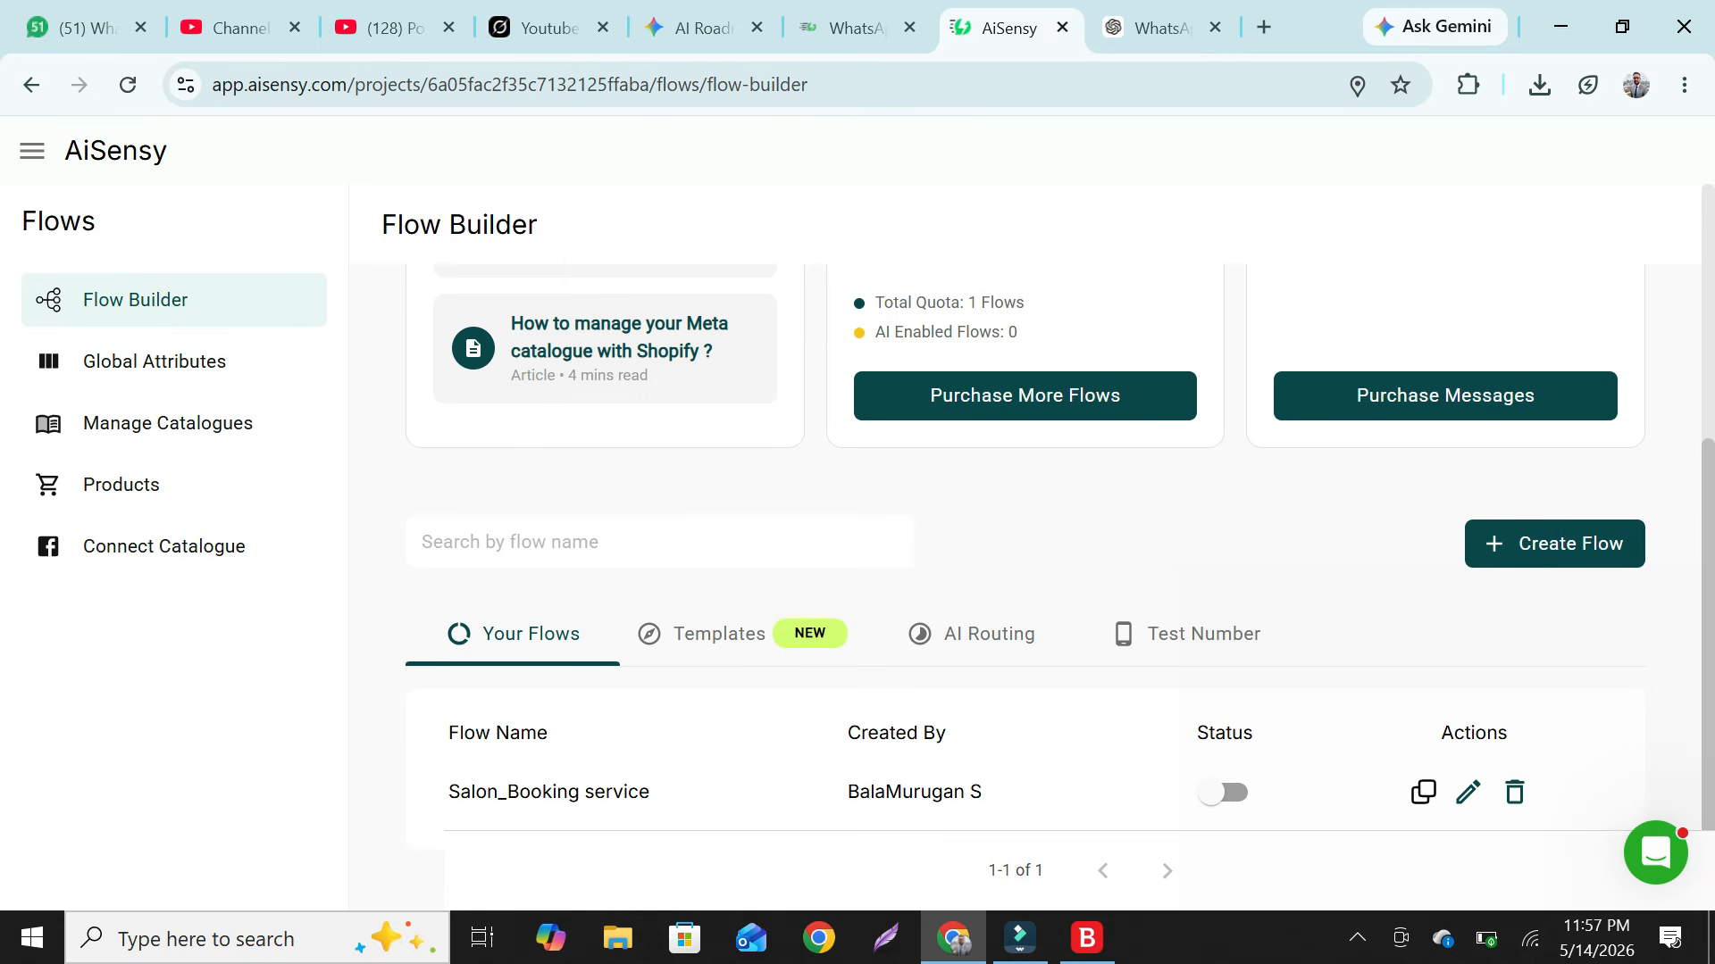
{"action": "left_click", "coordinate": [746, 634]}
{"action": "scroll", "coordinate": [1025, 588], "scroll_direction": "down", "scroll_amount": 3}
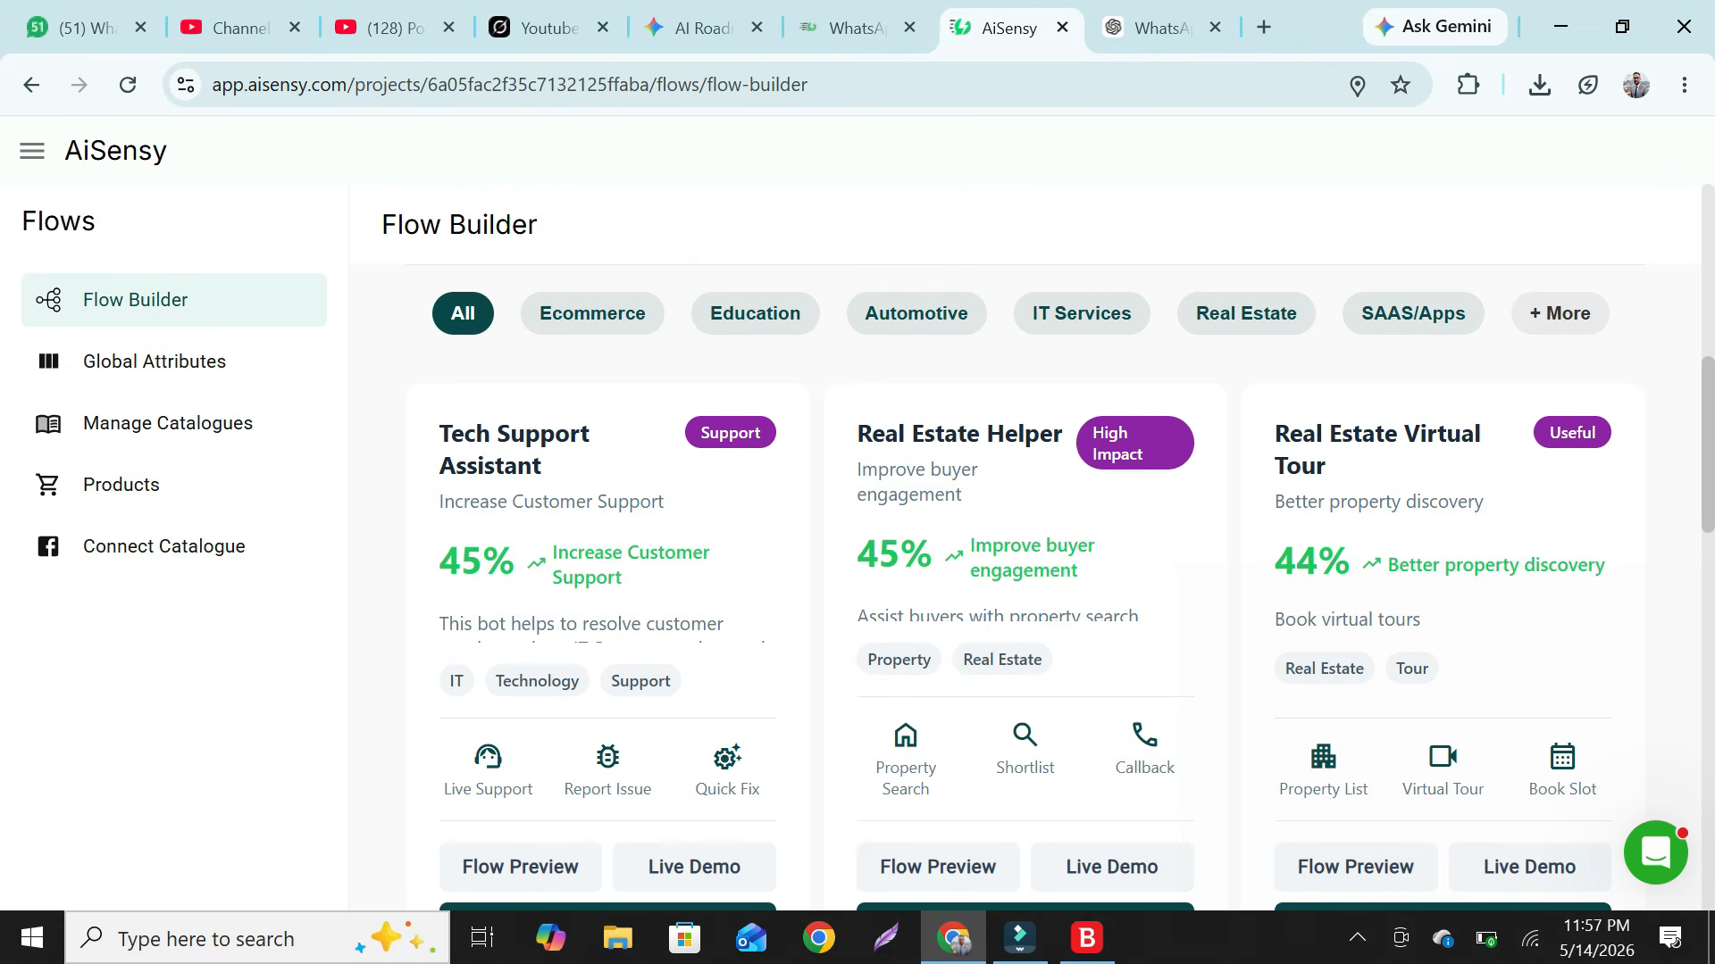
{"action": "scroll", "coordinate": [1025, 589], "scroll_direction": "down", "scroll_amount": 5}
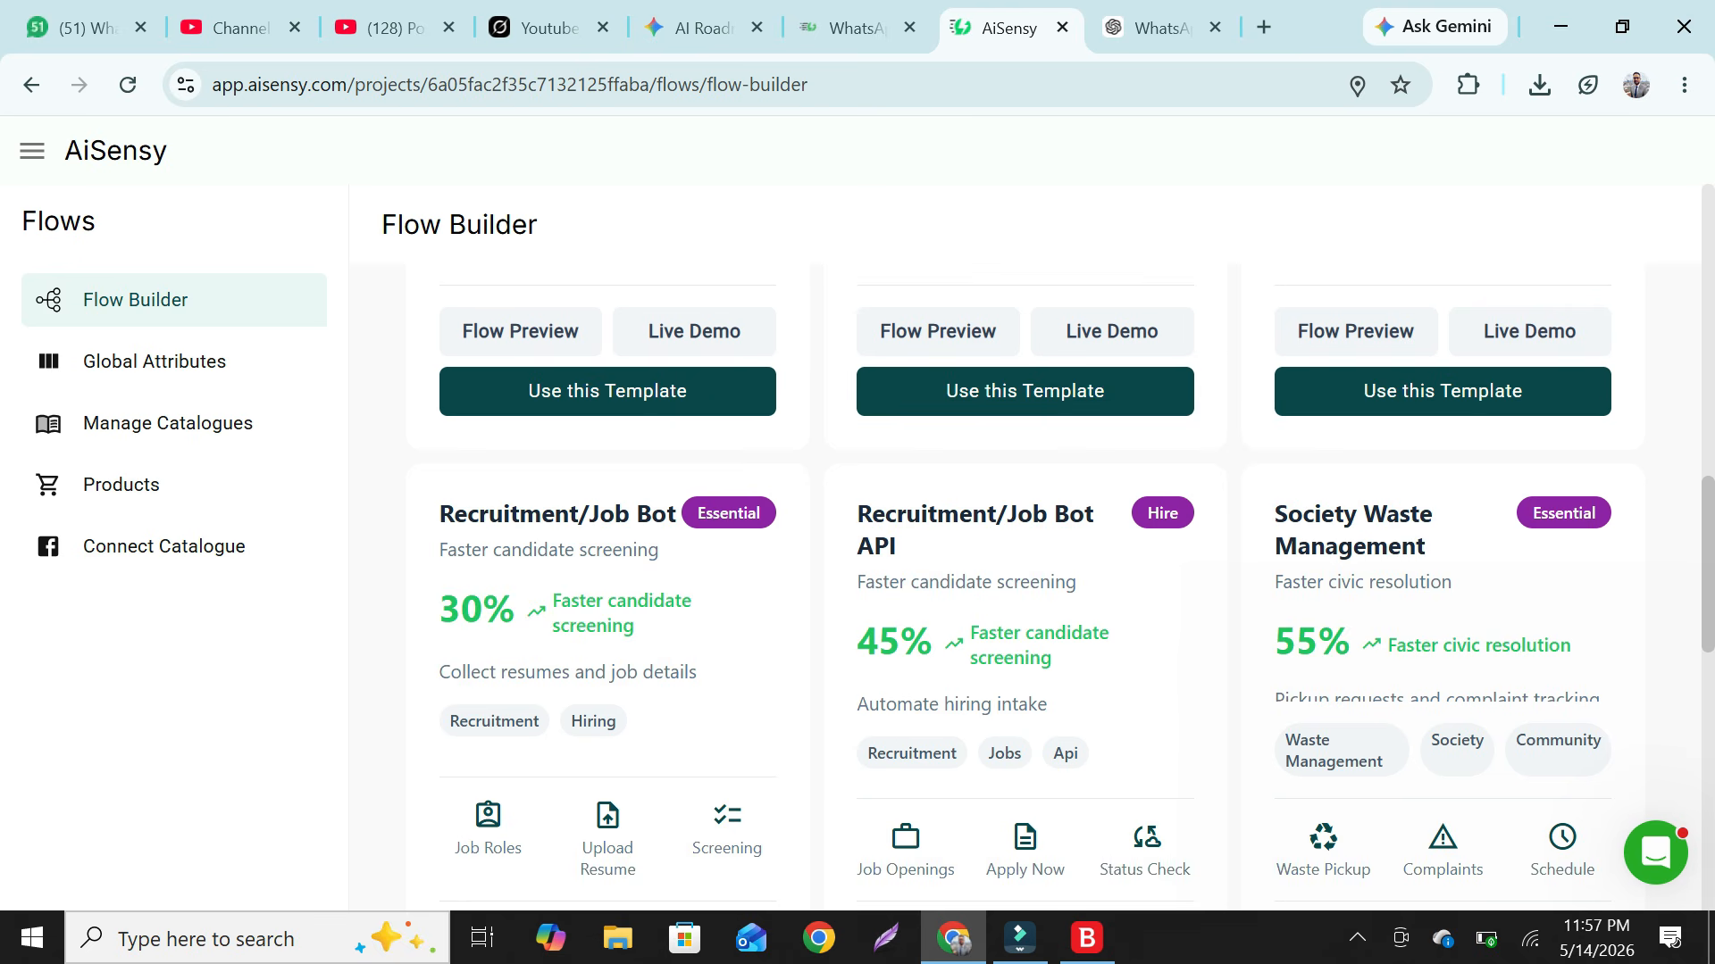
{"action": "scroll", "coordinate": [1024, 588], "scroll_direction": "down", "scroll_amount": 5}
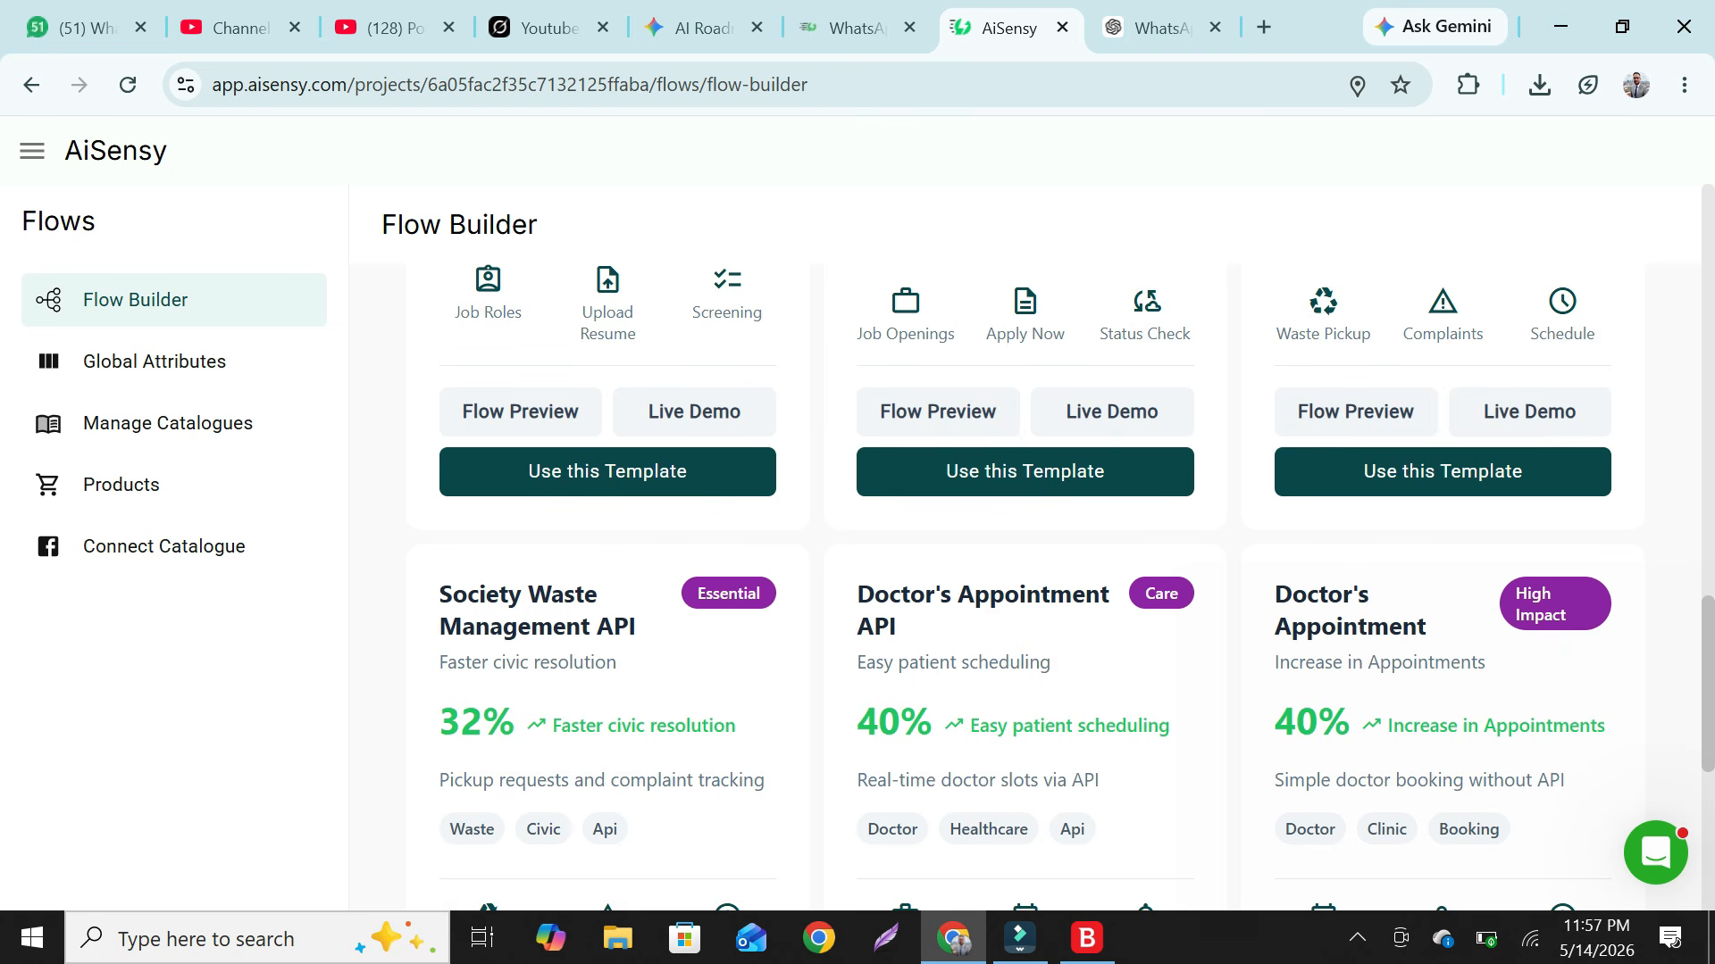
{"action": "scroll", "coordinate": [1024, 588], "scroll_direction": "up", "scroll_amount": 20}
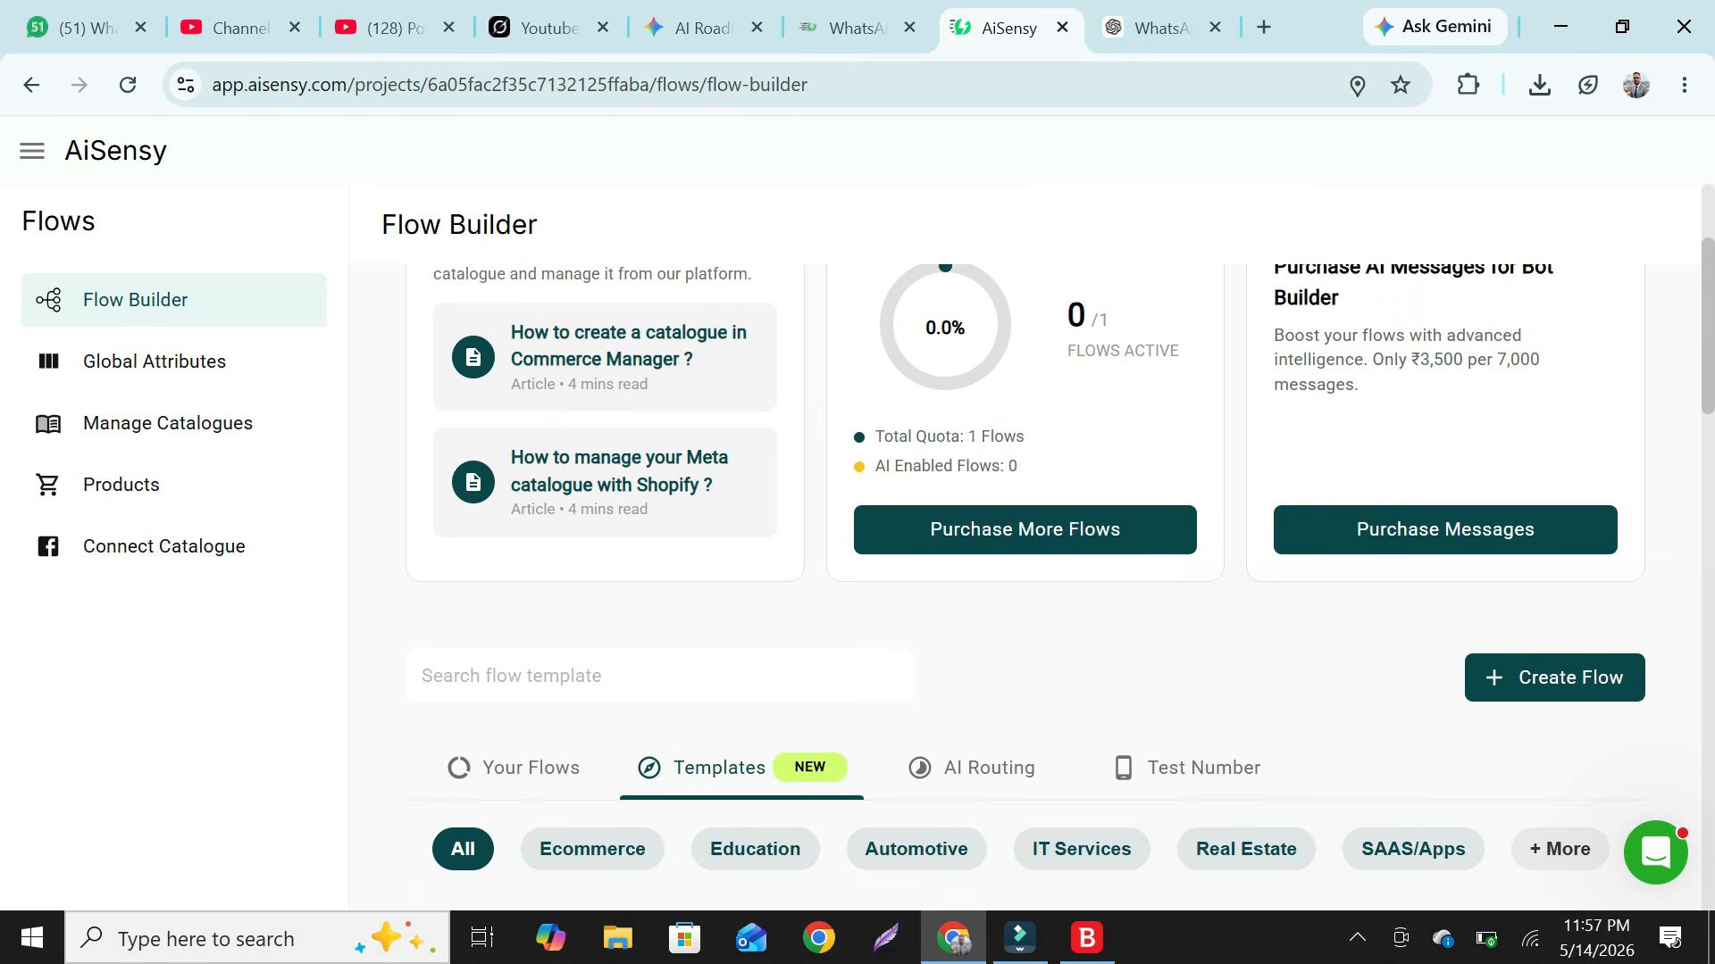
Return to the list of own flows and open the Salon_Booking service flow for editing
{"action": "left_click", "coordinate": [518, 768]}
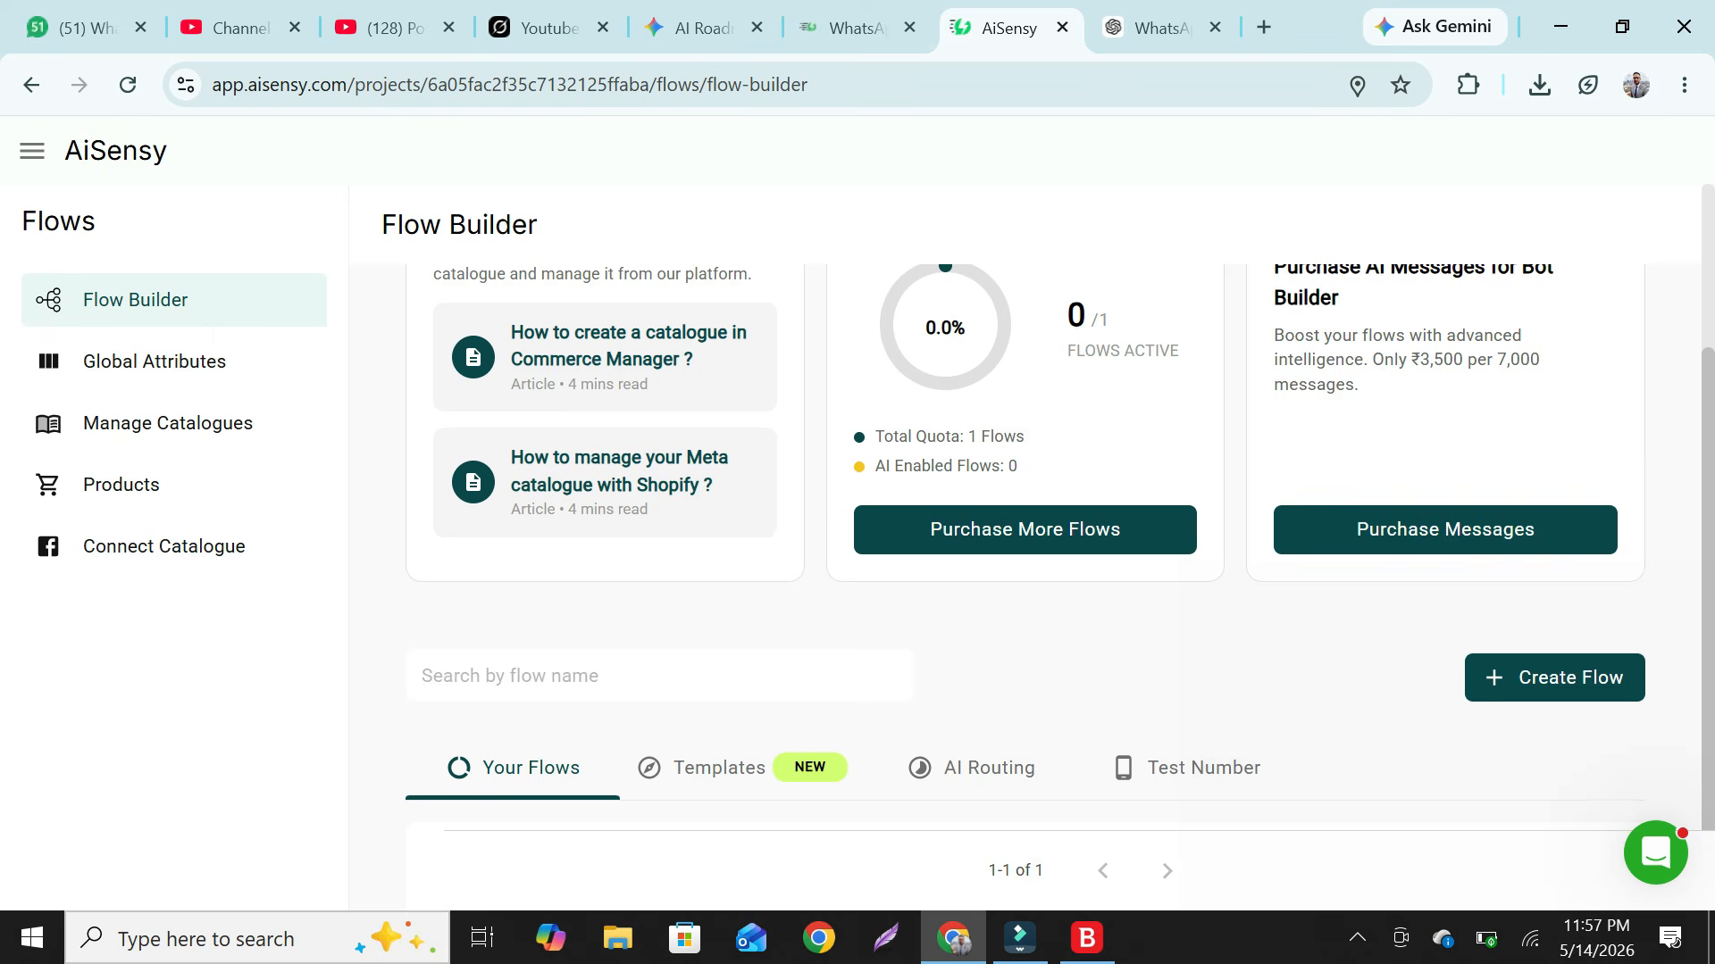
{"action": "scroll", "coordinate": [1025, 536], "scroll_direction": "down", "scroll_amount": 2}
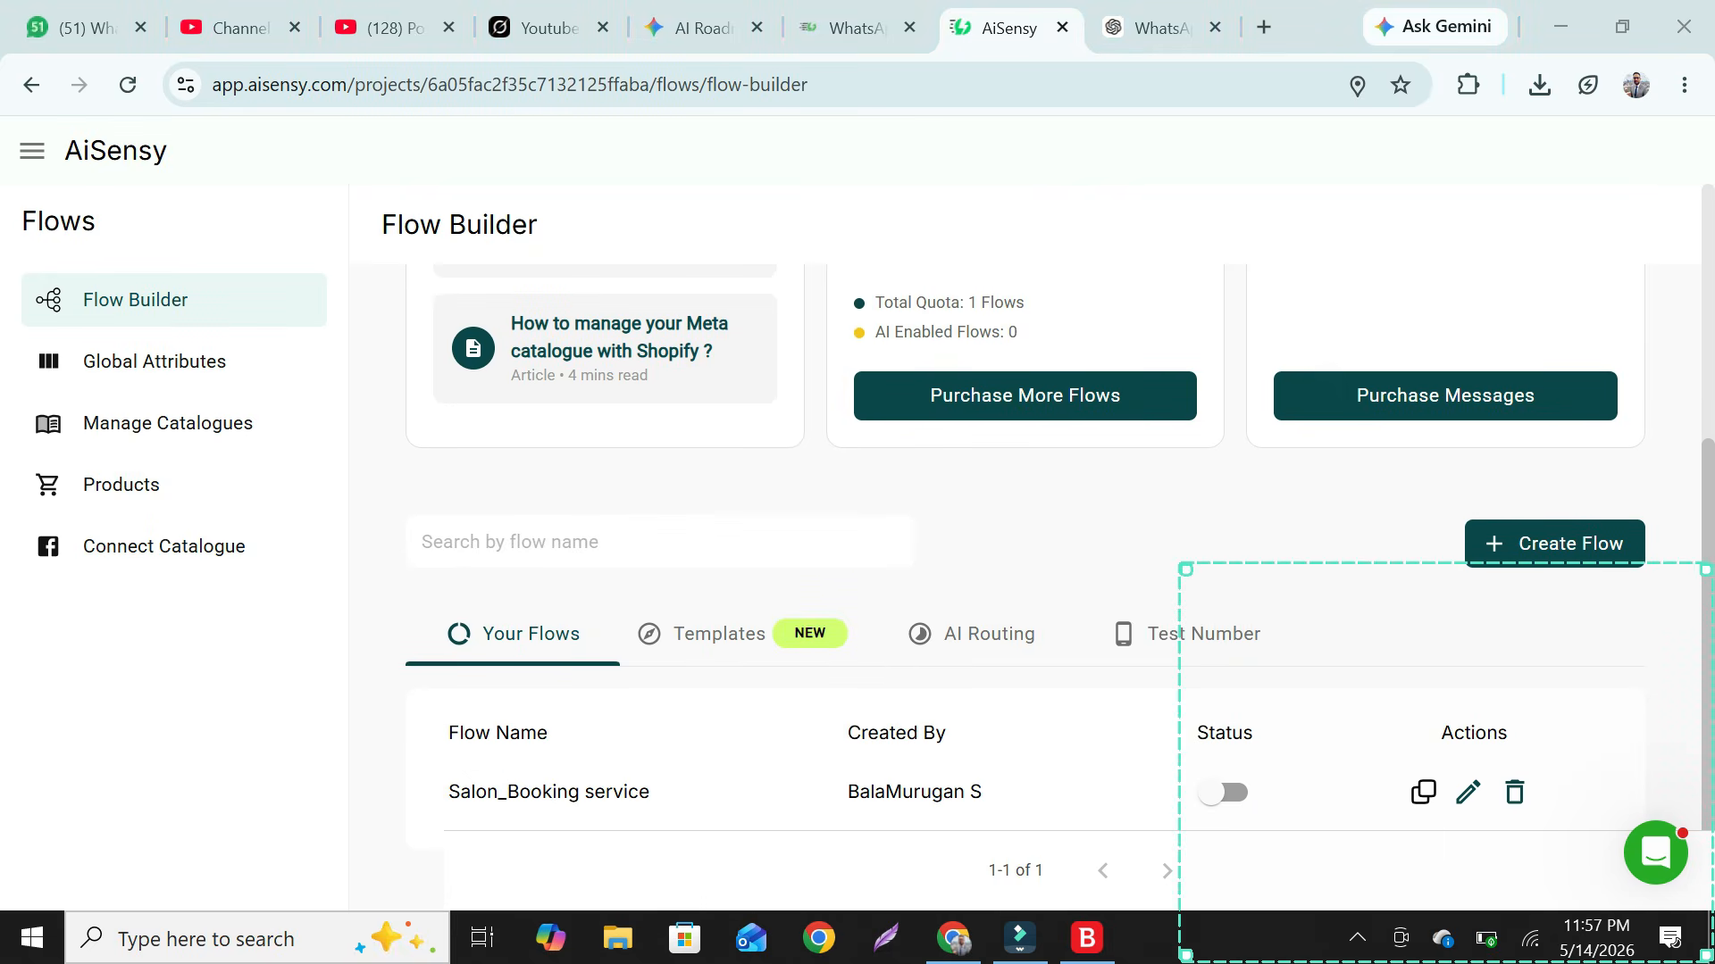
{"action": "left_click_drag", "start_coordinate": [1447, 763], "coordinate": [1356, 476]}
{"action": "left_click", "coordinate": [1468, 792]}
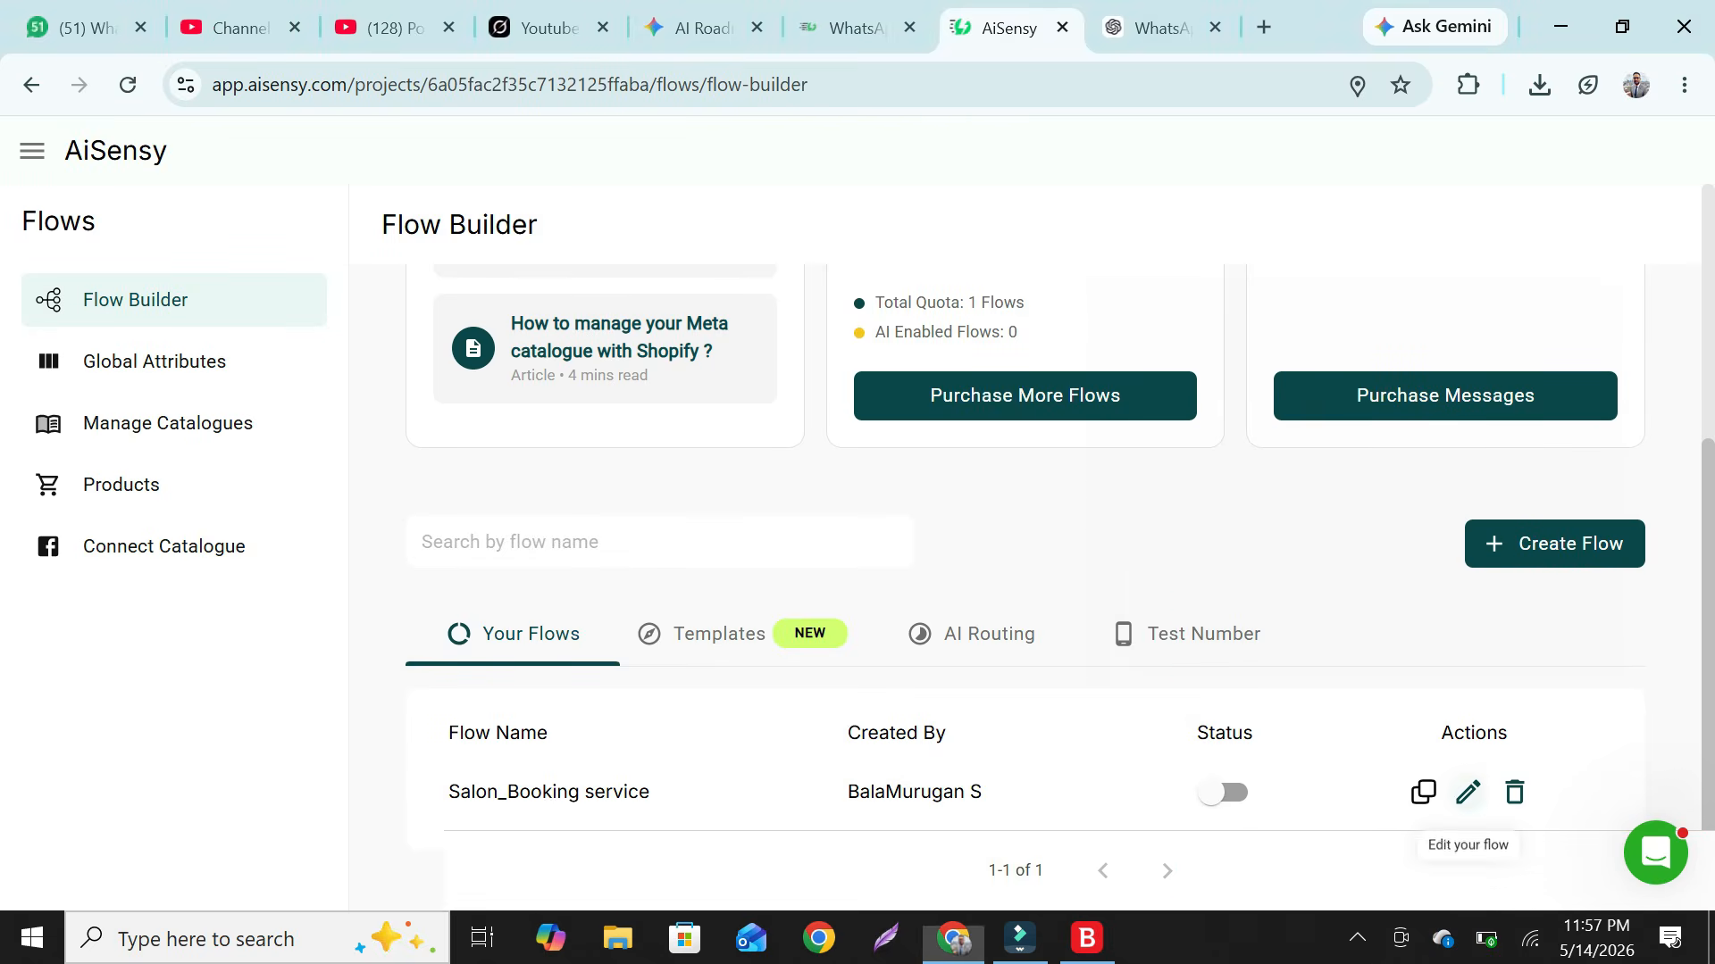
{"action": "left_click", "coordinate": [1468, 792]}
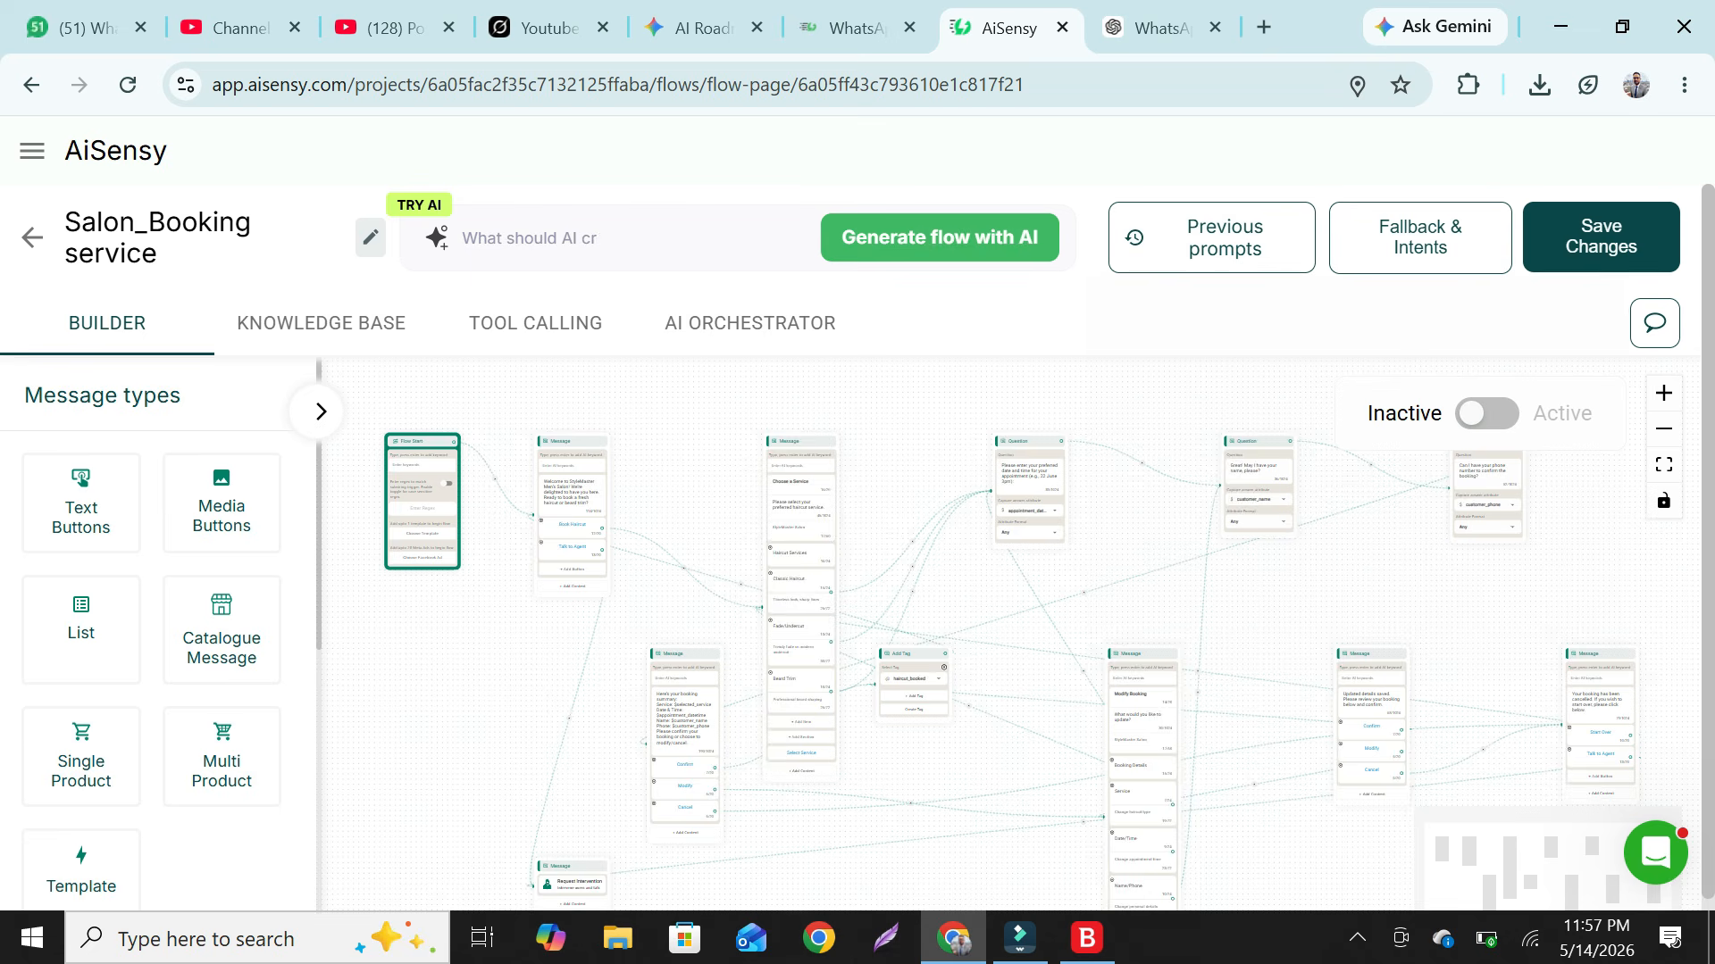
Examine the flow's start block and the welcome message with its Book Haircut and Talk to Agent buttons
{"action": "scroll", "coordinate": [1219, 683], "scroll_direction": "up", "scroll_amount": 2}
{"action": "scroll", "coordinate": [1219, 683], "scroll_direction": "up", "scroll_amount": 4}
{"action": "scroll", "coordinate": [1219, 683], "scroll_direction": "up", "scroll_amount": 1}
{"action": "left_click_drag", "start_coordinate": [643, 660], "coordinate": [1555, 752]}
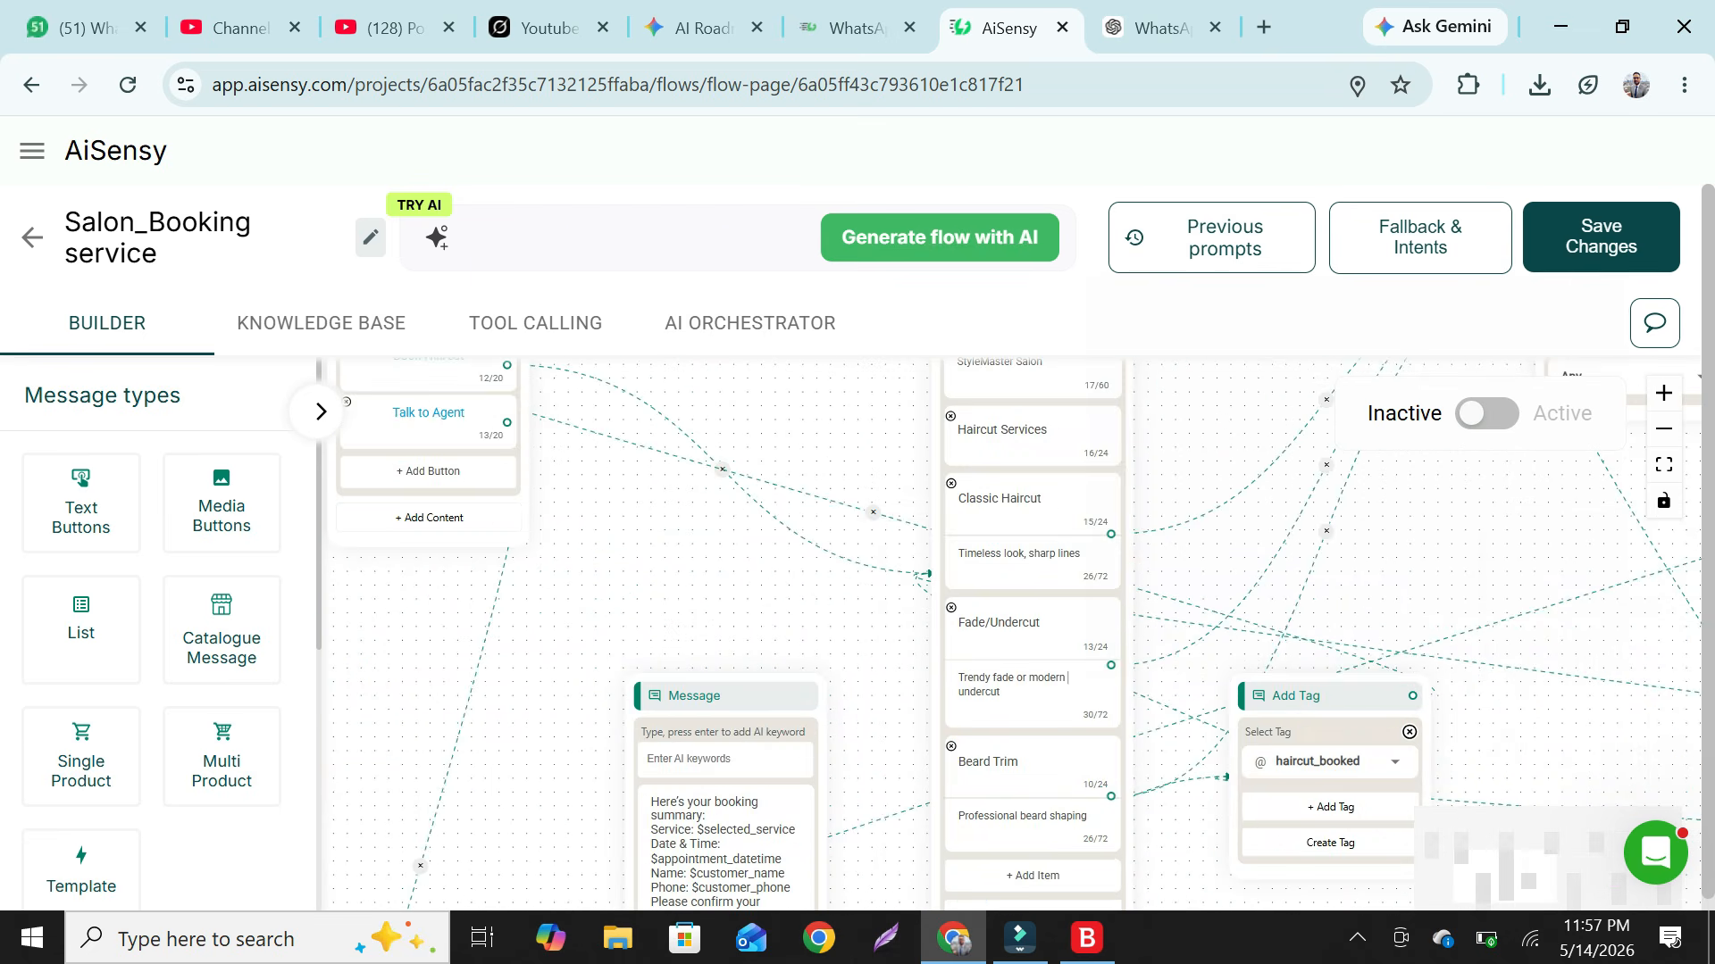
{"action": "left_click_drag", "start_coordinate": [679, 590], "coordinate": [1335, 822]}
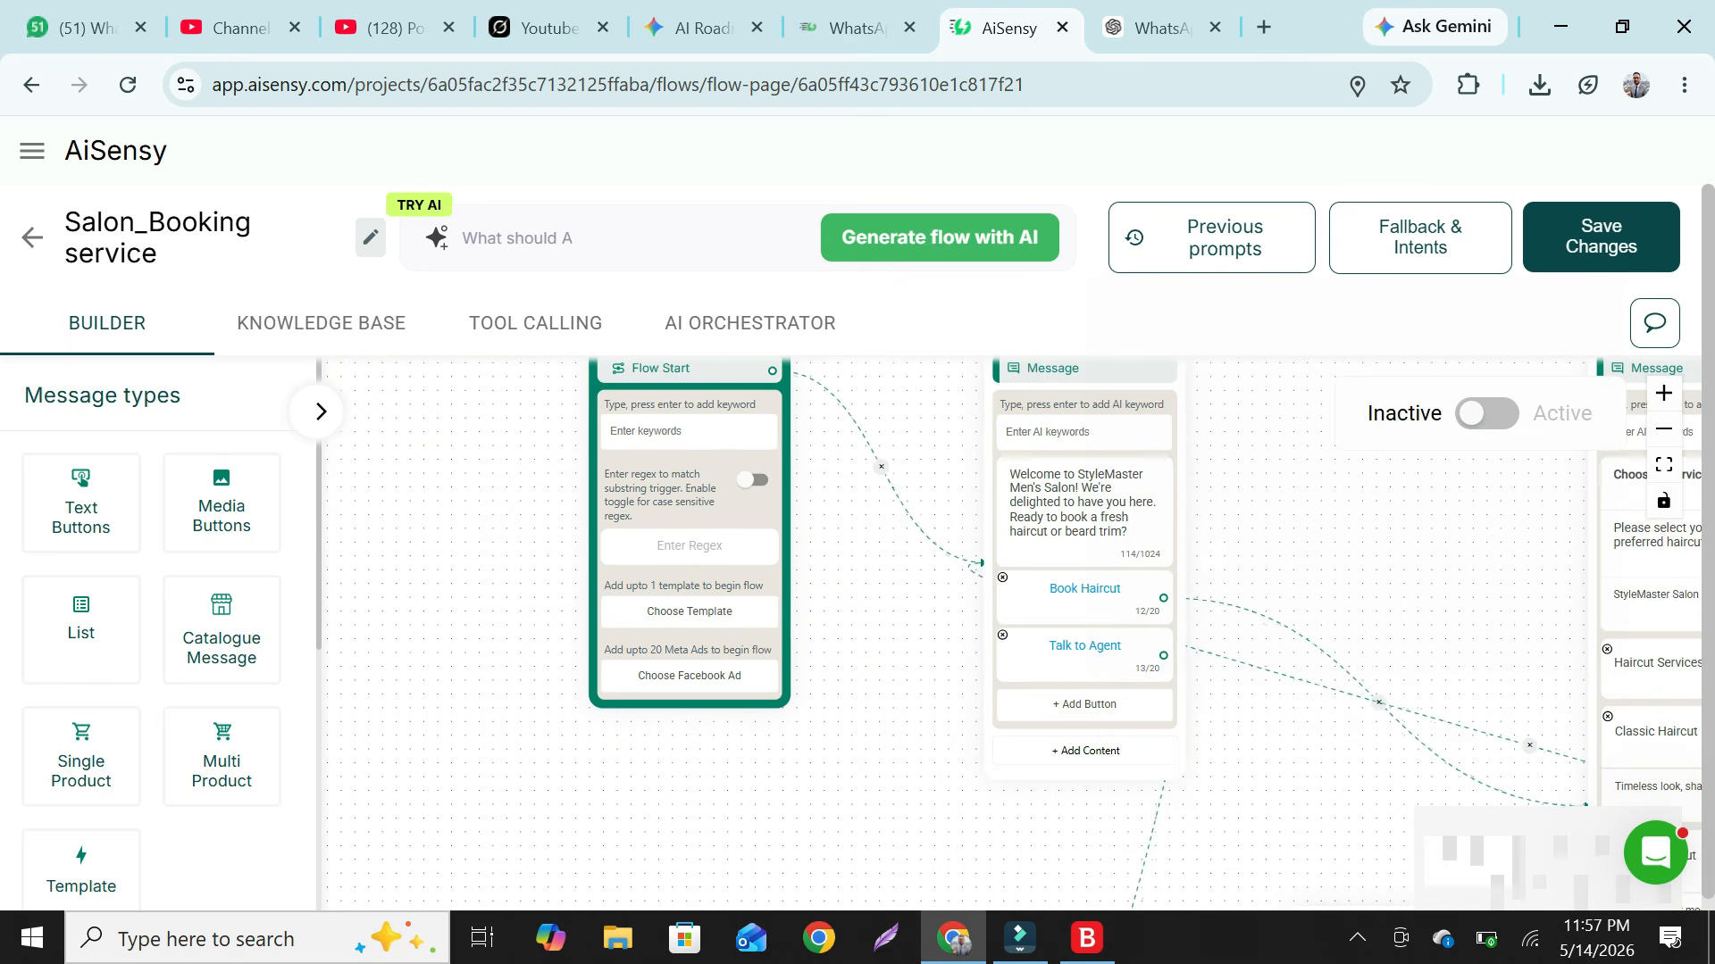
{"action": "left_click_drag", "start_coordinate": [893, 661], "coordinate": [882, 775]}
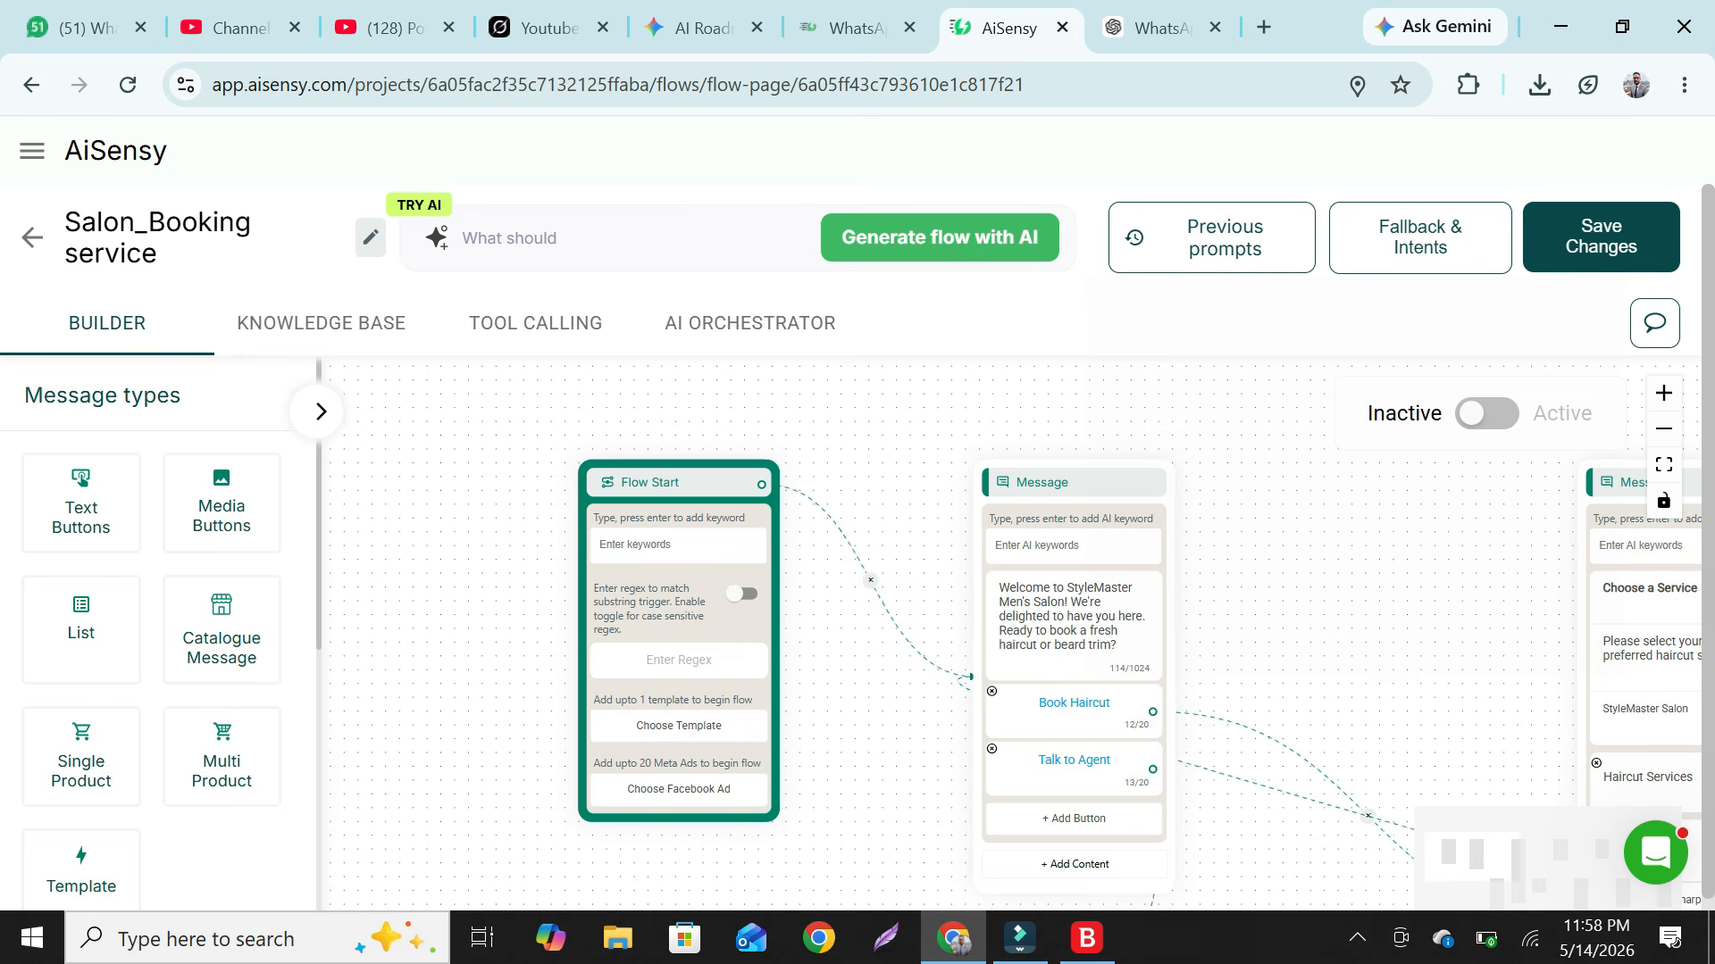
{"action": "left_click", "coordinate": [1663, 393]}
{"action": "left_click", "coordinate": [1663, 393]}
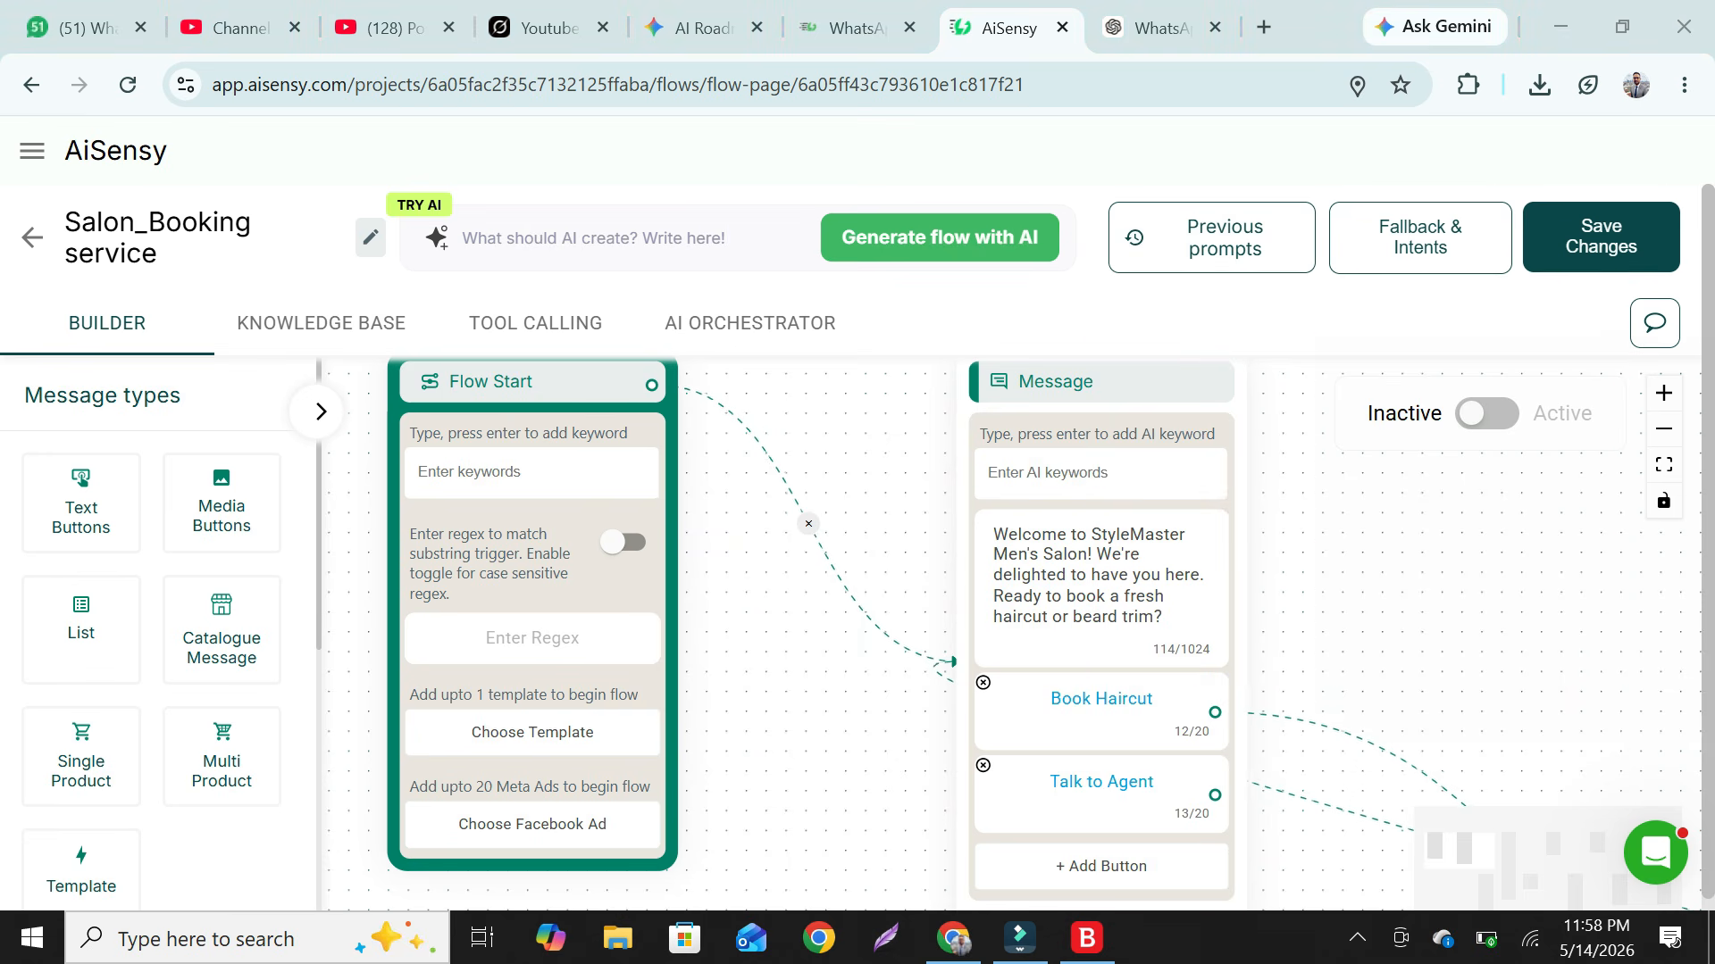
{"action": "left_click", "coordinate": [1100, 575]}
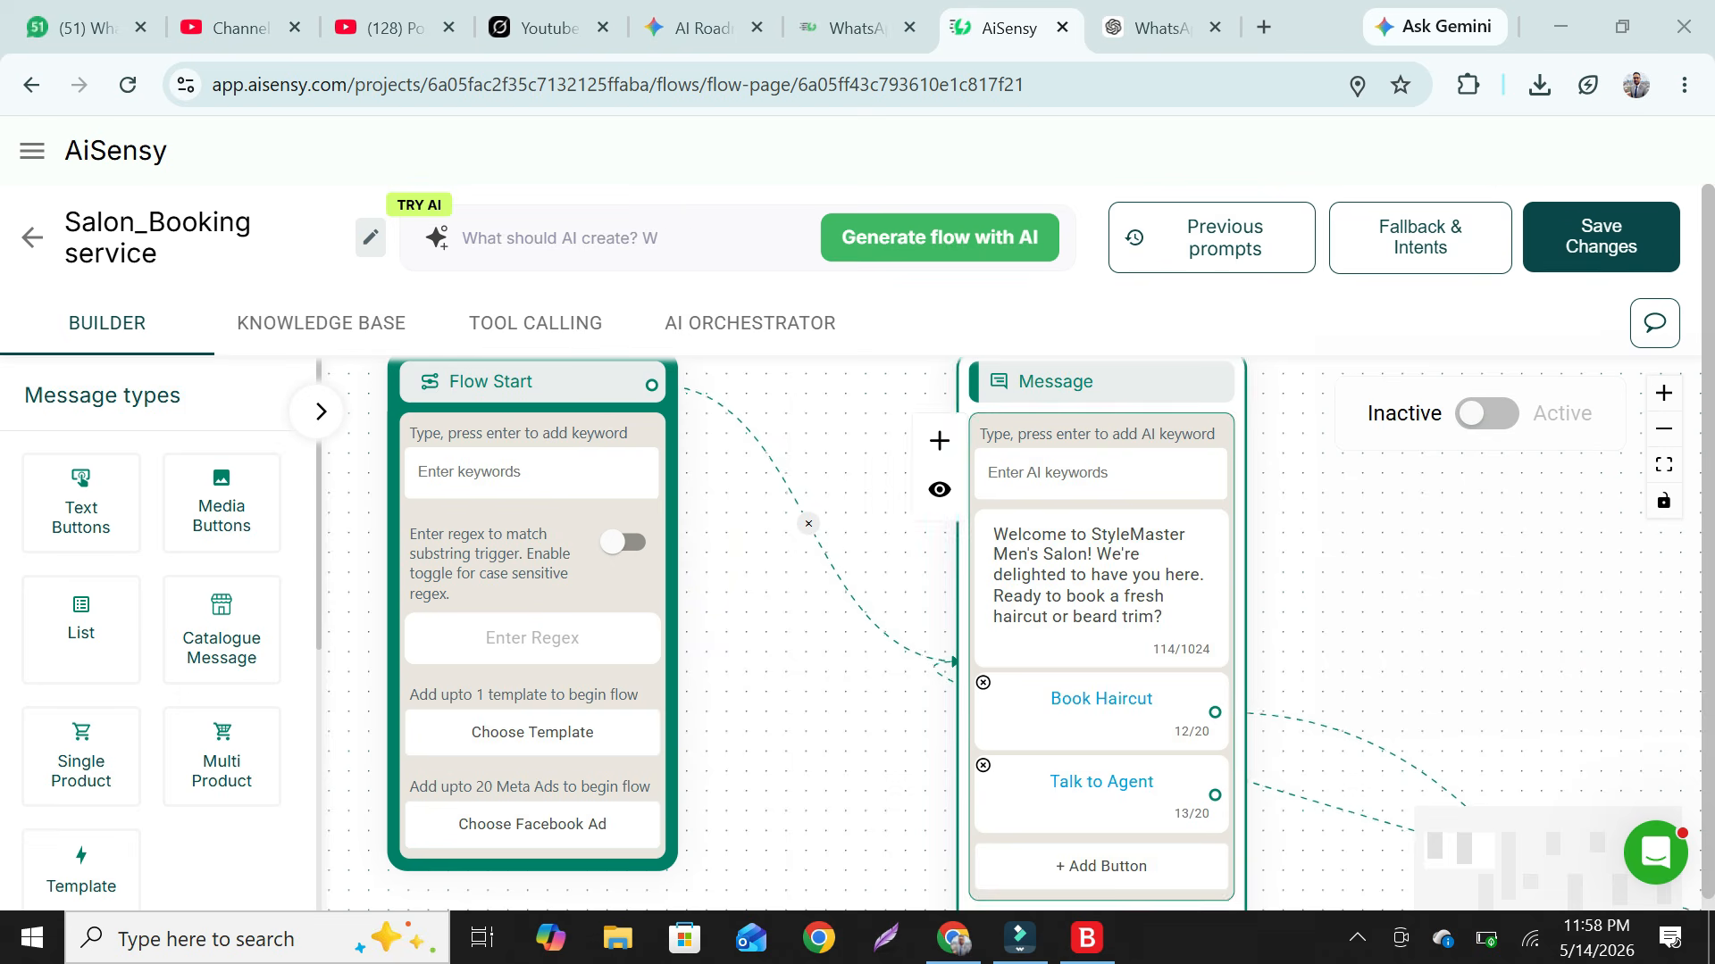
Examine the service selection list, the appointment date and customer name questions, the Modify Booking message and the Add Tag block
{"action": "left_click_drag", "start_coordinate": [1393, 625], "coordinate": [906, 307]}
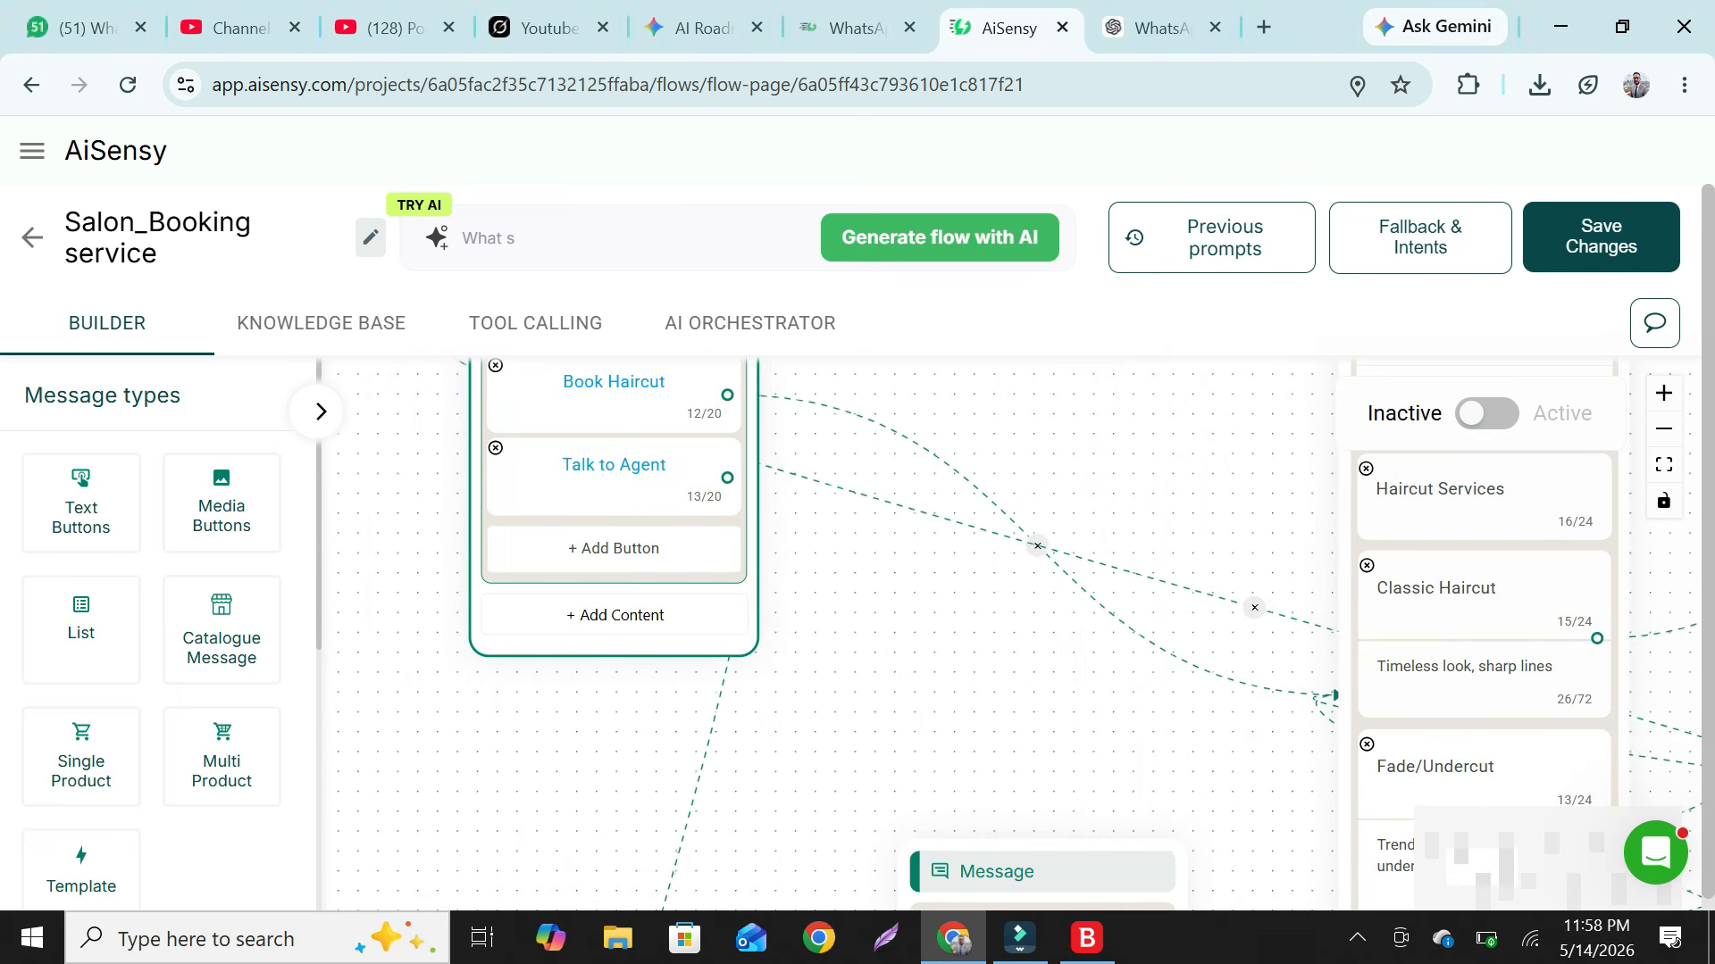
{"action": "left_click_drag", "start_coordinate": [1161, 706], "coordinate": [870, 723]}
{"action": "left_click_drag", "start_coordinate": [870, 660], "coordinate": [699, 864]}
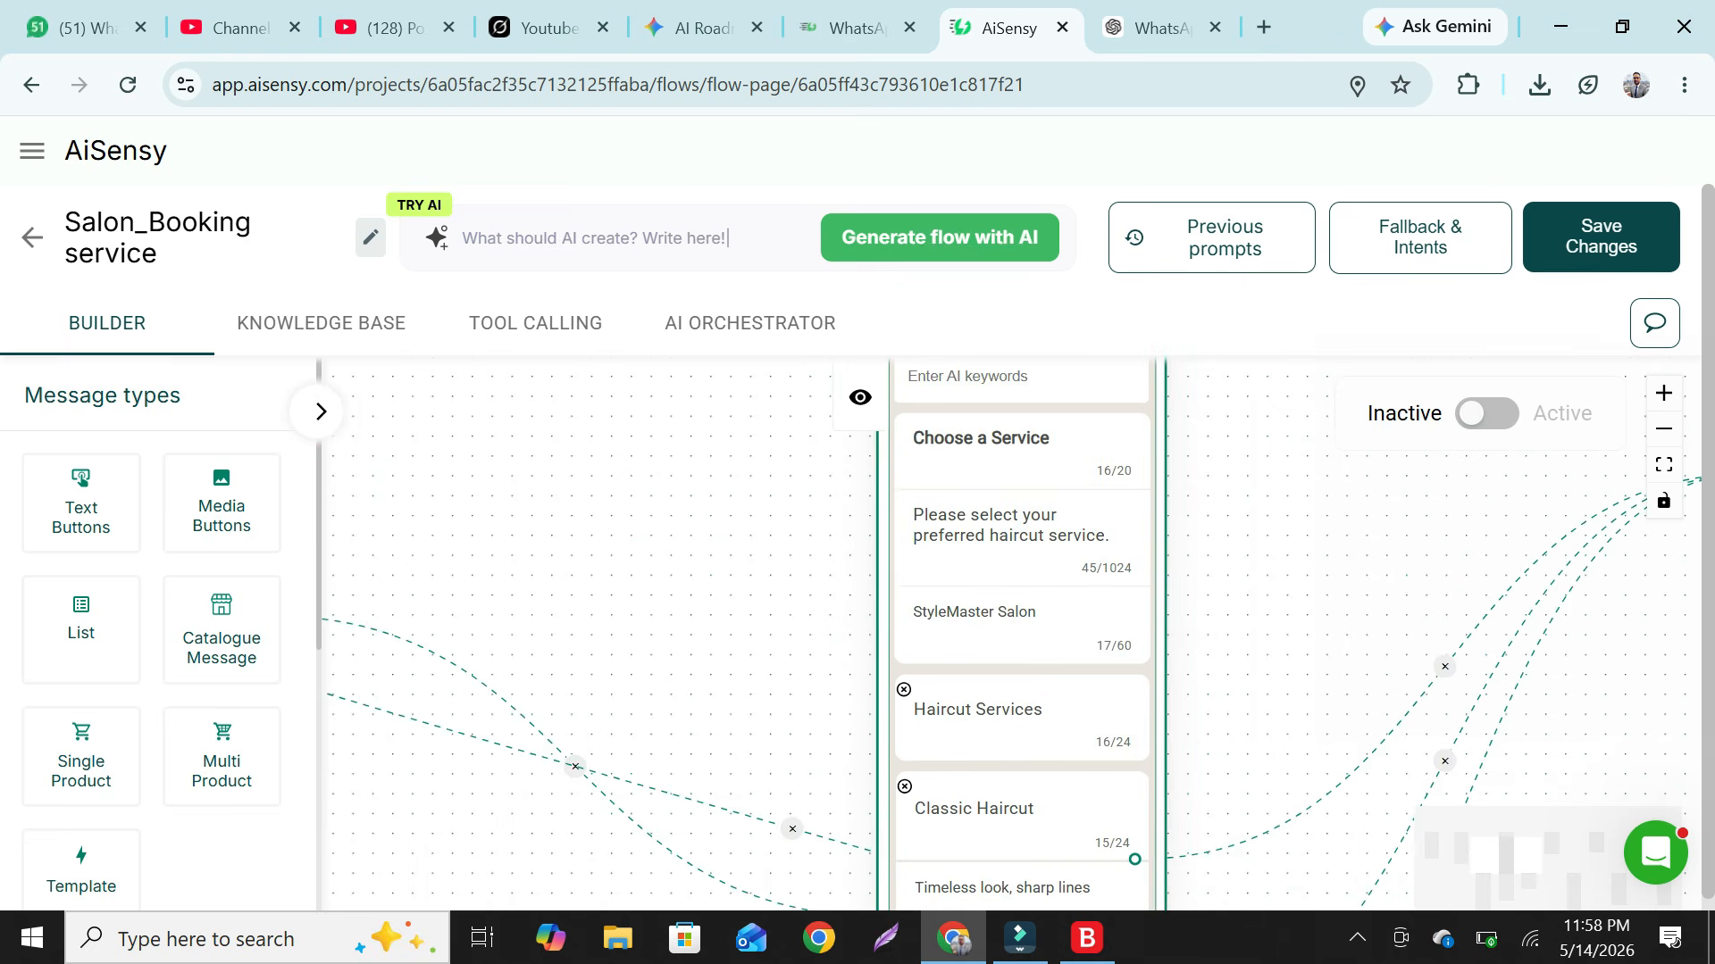
{"action": "scroll", "coordinate": [1031, 731], "scroll_direction": "down", "scroll_amount": 1}
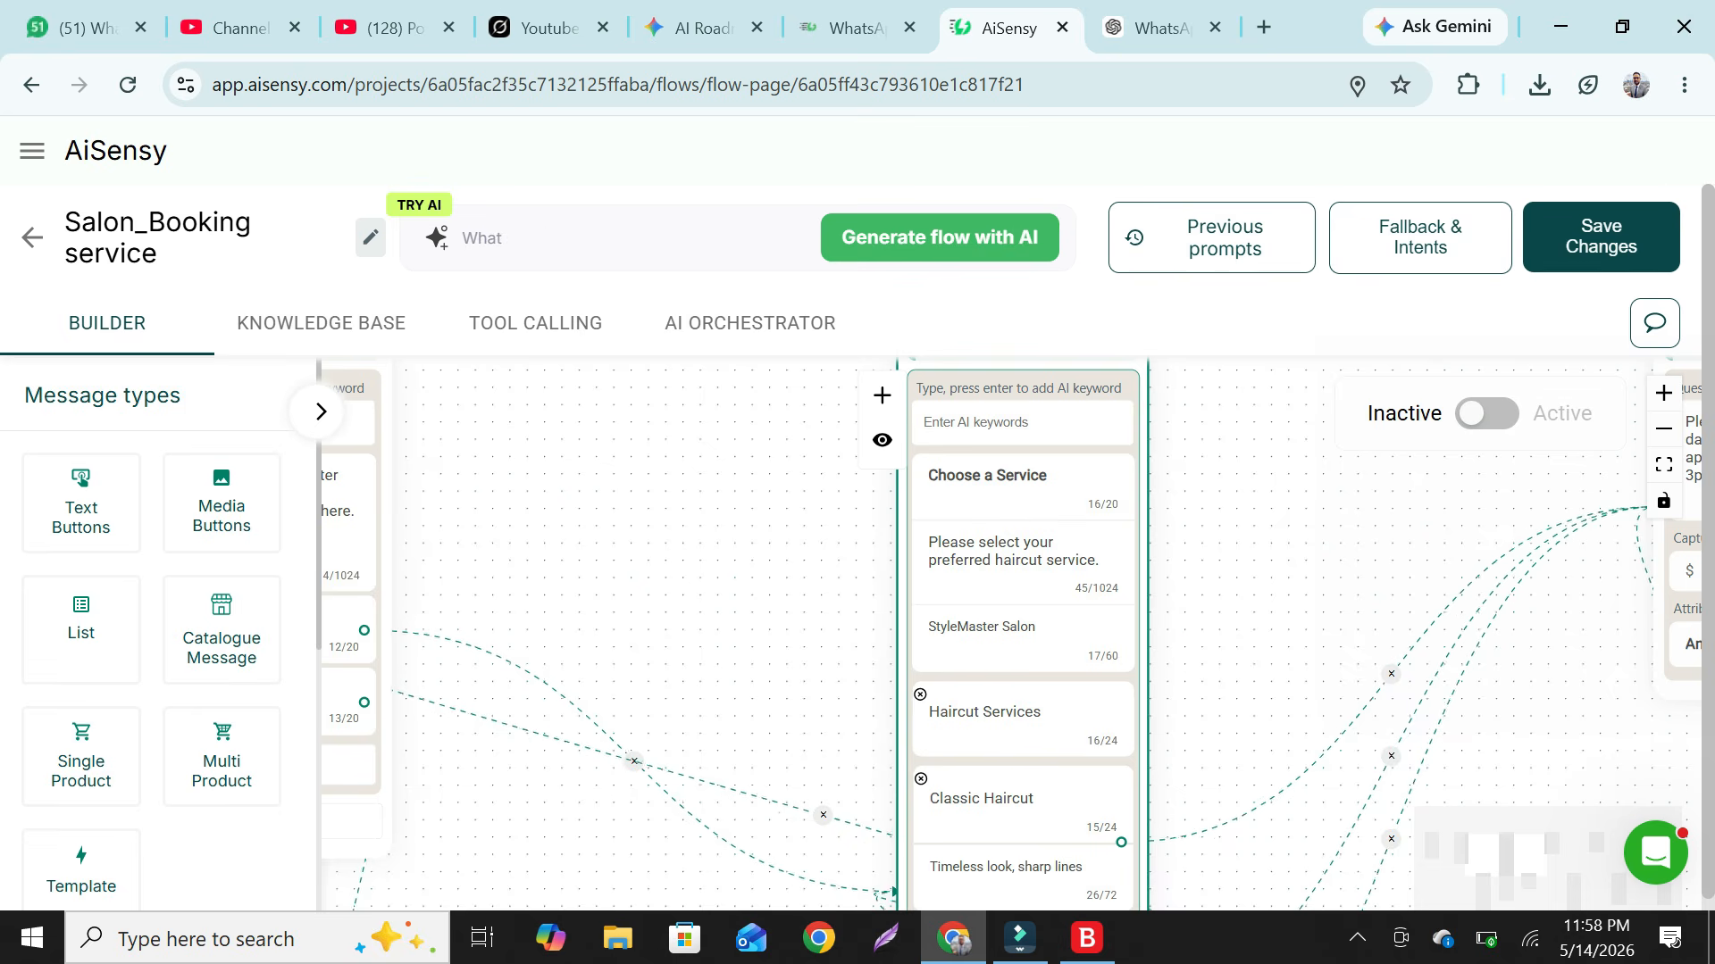
{"action": "left_click_drag", "start_coordinate": [1268, 643], "coordinate": [856, 646]}
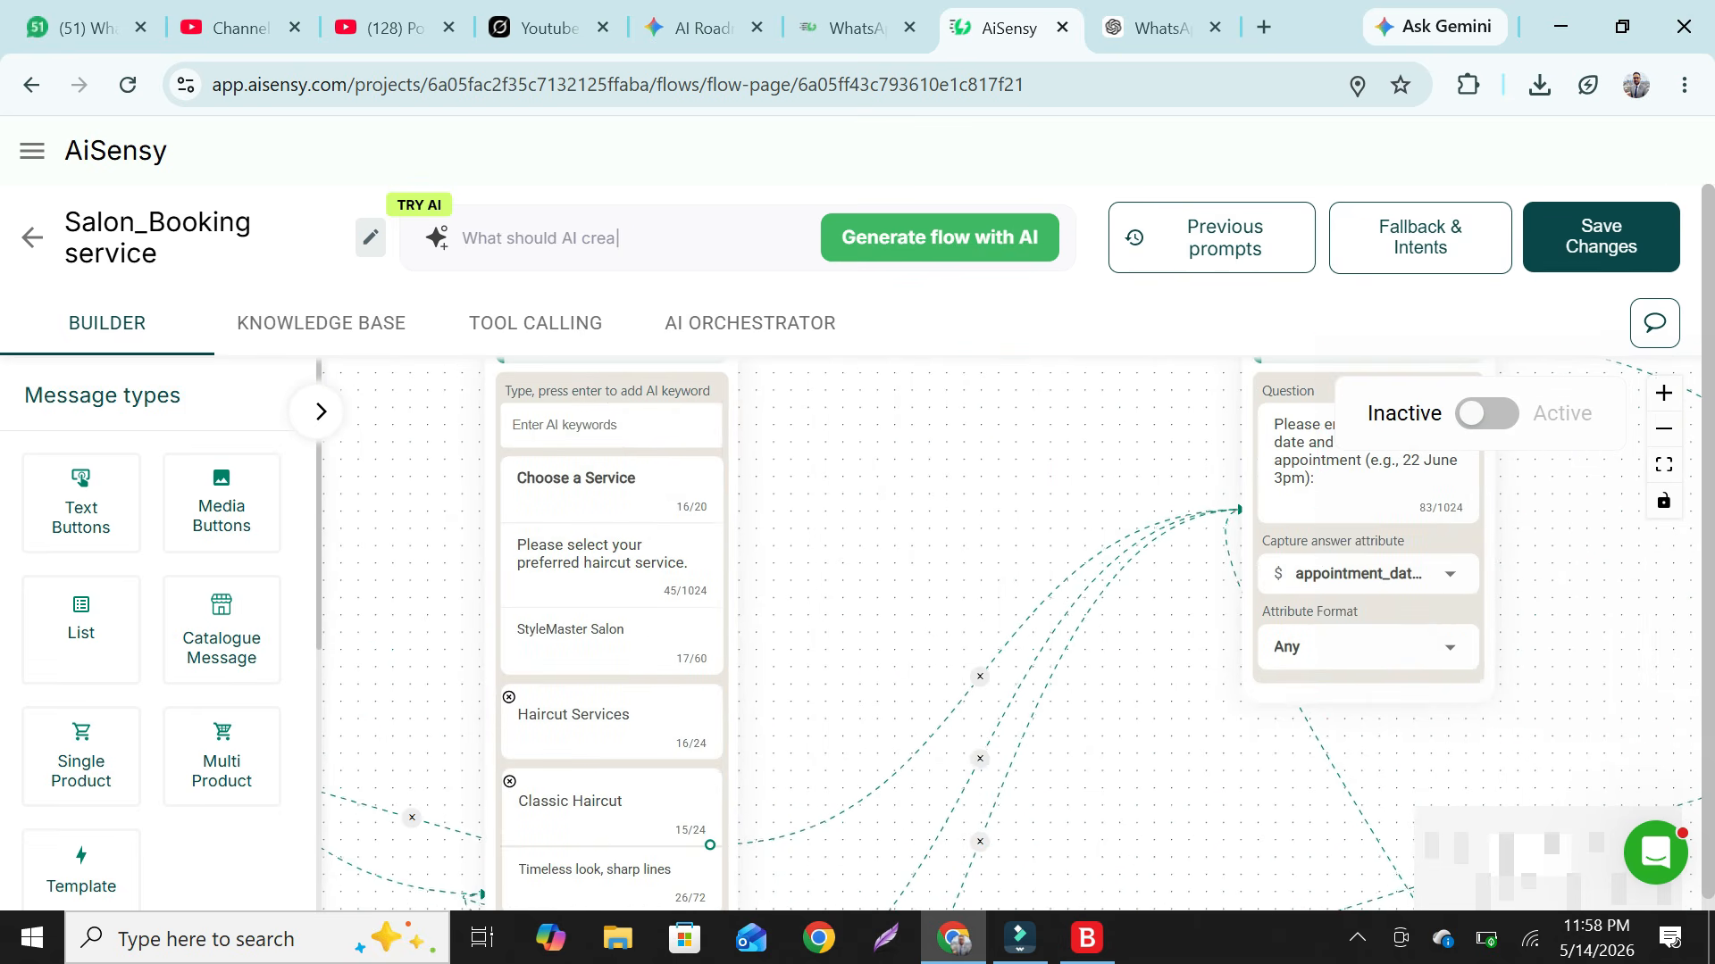
{"action": "left_click_drag", "start_coordinate": [1152, 660], "coordinate": [839, 717]}
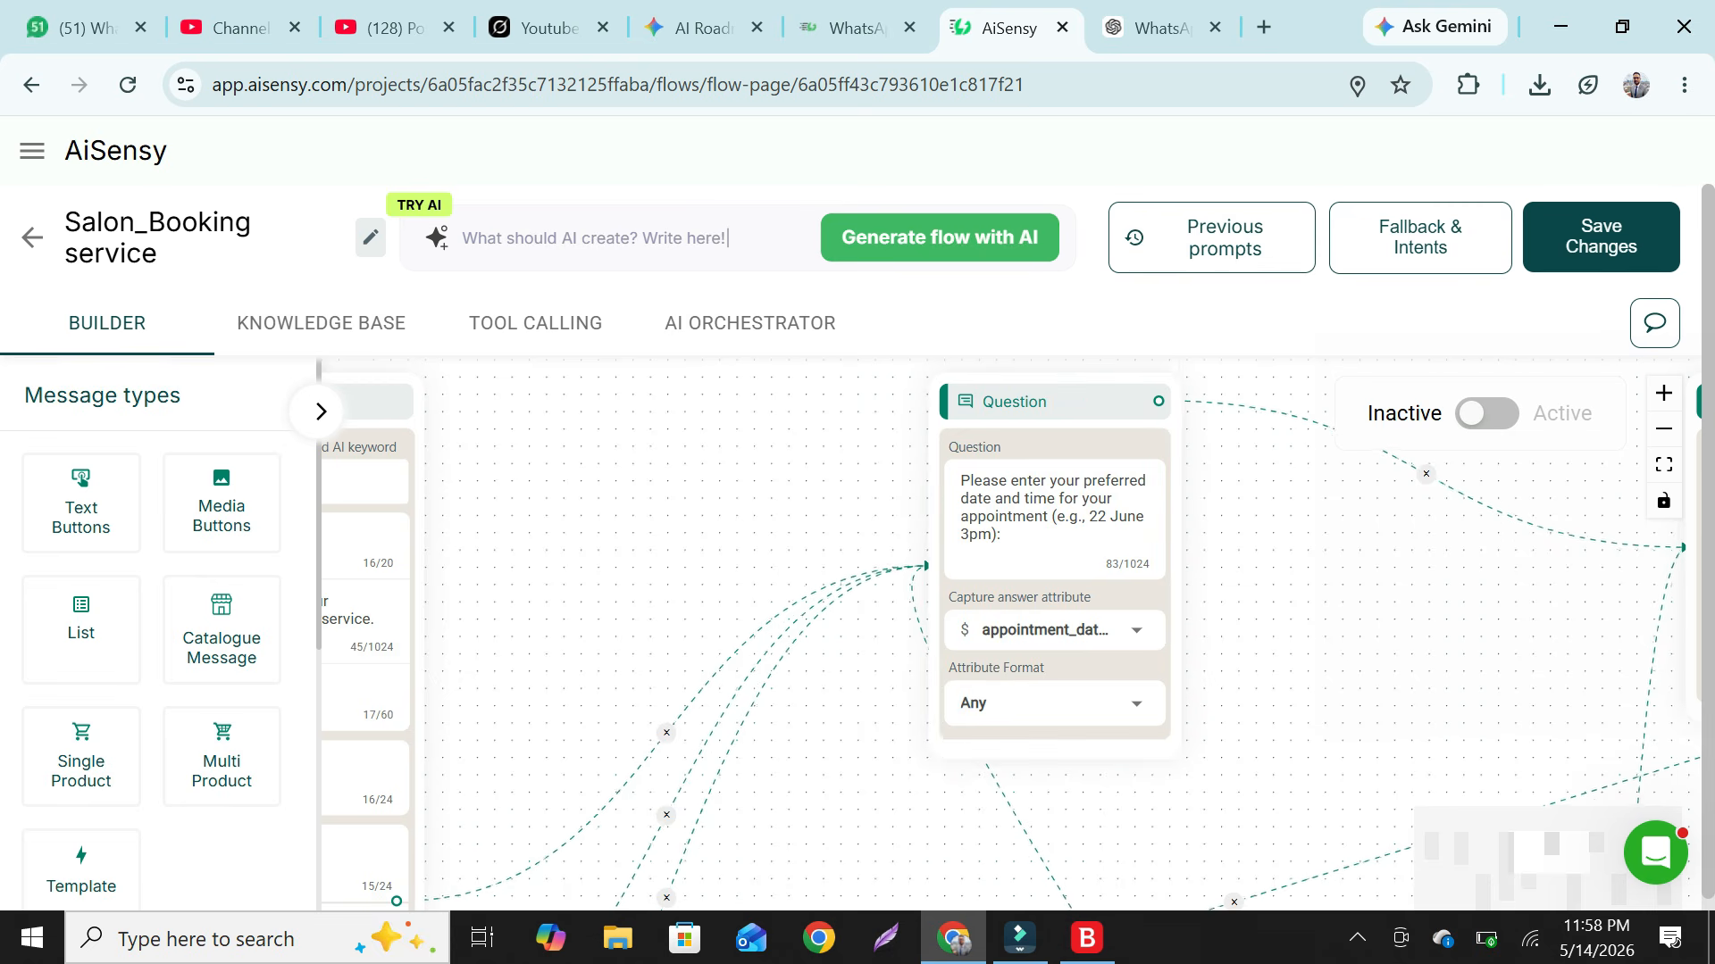
{"action": "left_click_drag", "start_coordinate": [1322, 661], "coordinate": [806, 509]}
{"action": "left_click_drag", "start_coordinate": [929, 535], "coordinate": [788, 740]}
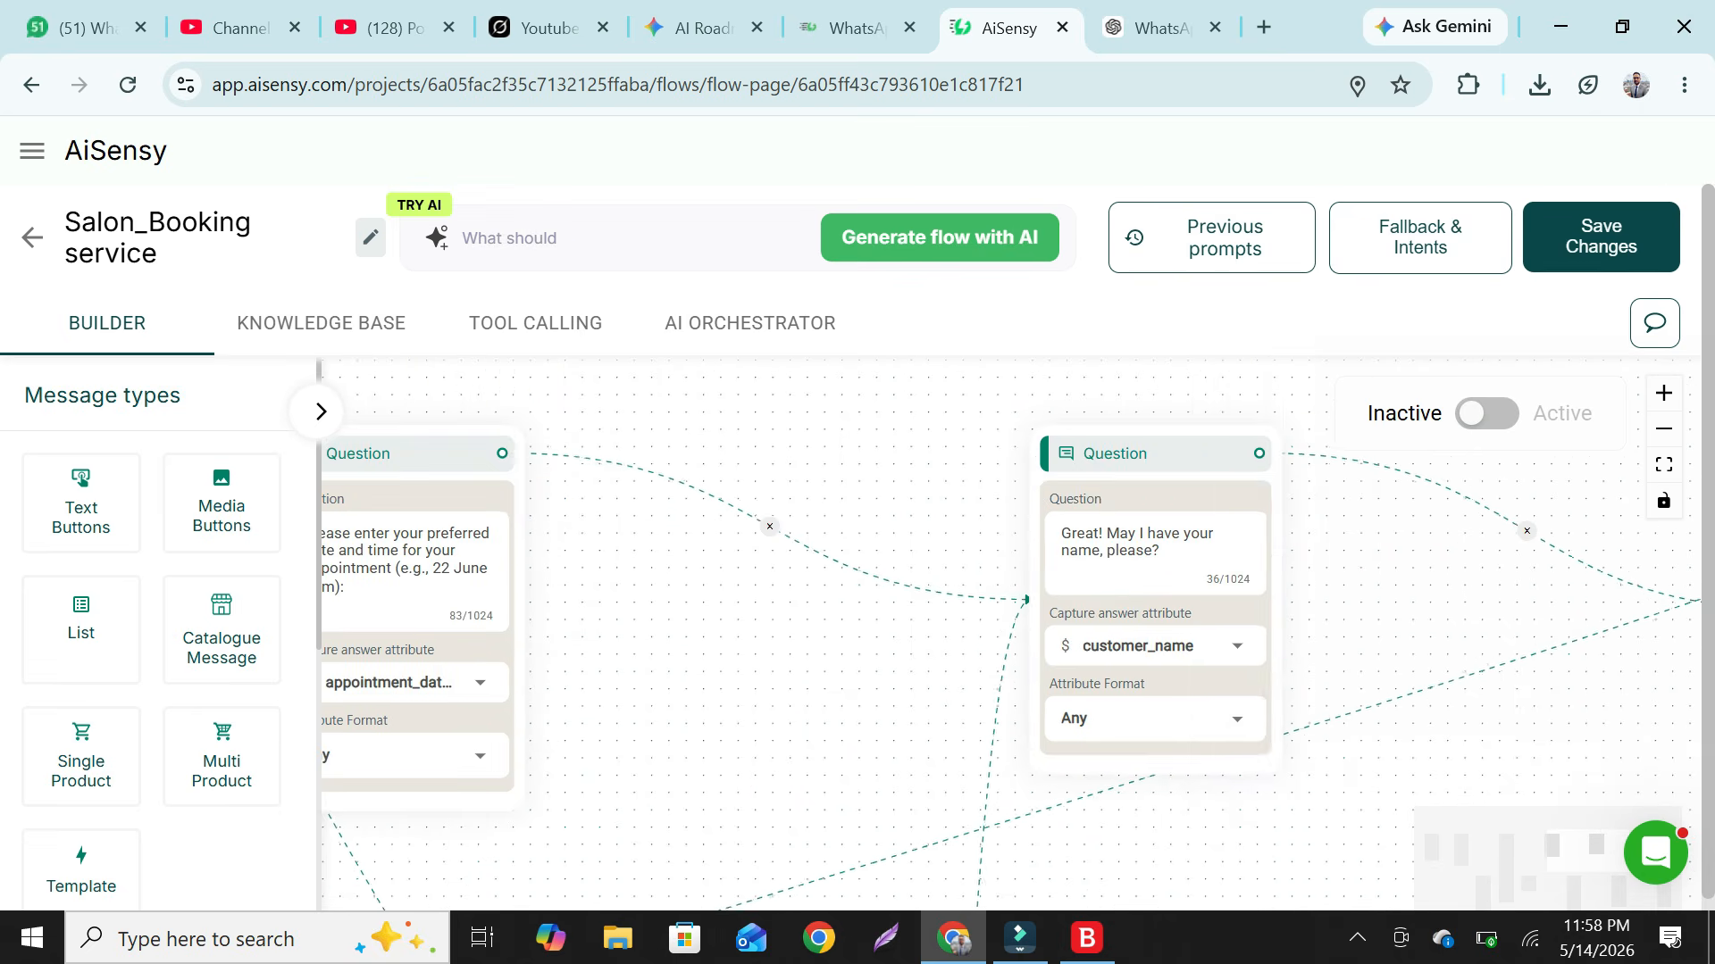
{"action": "left_click_drag", "start_coordinate": [893, 826], "coordinate": [1038, 411]}
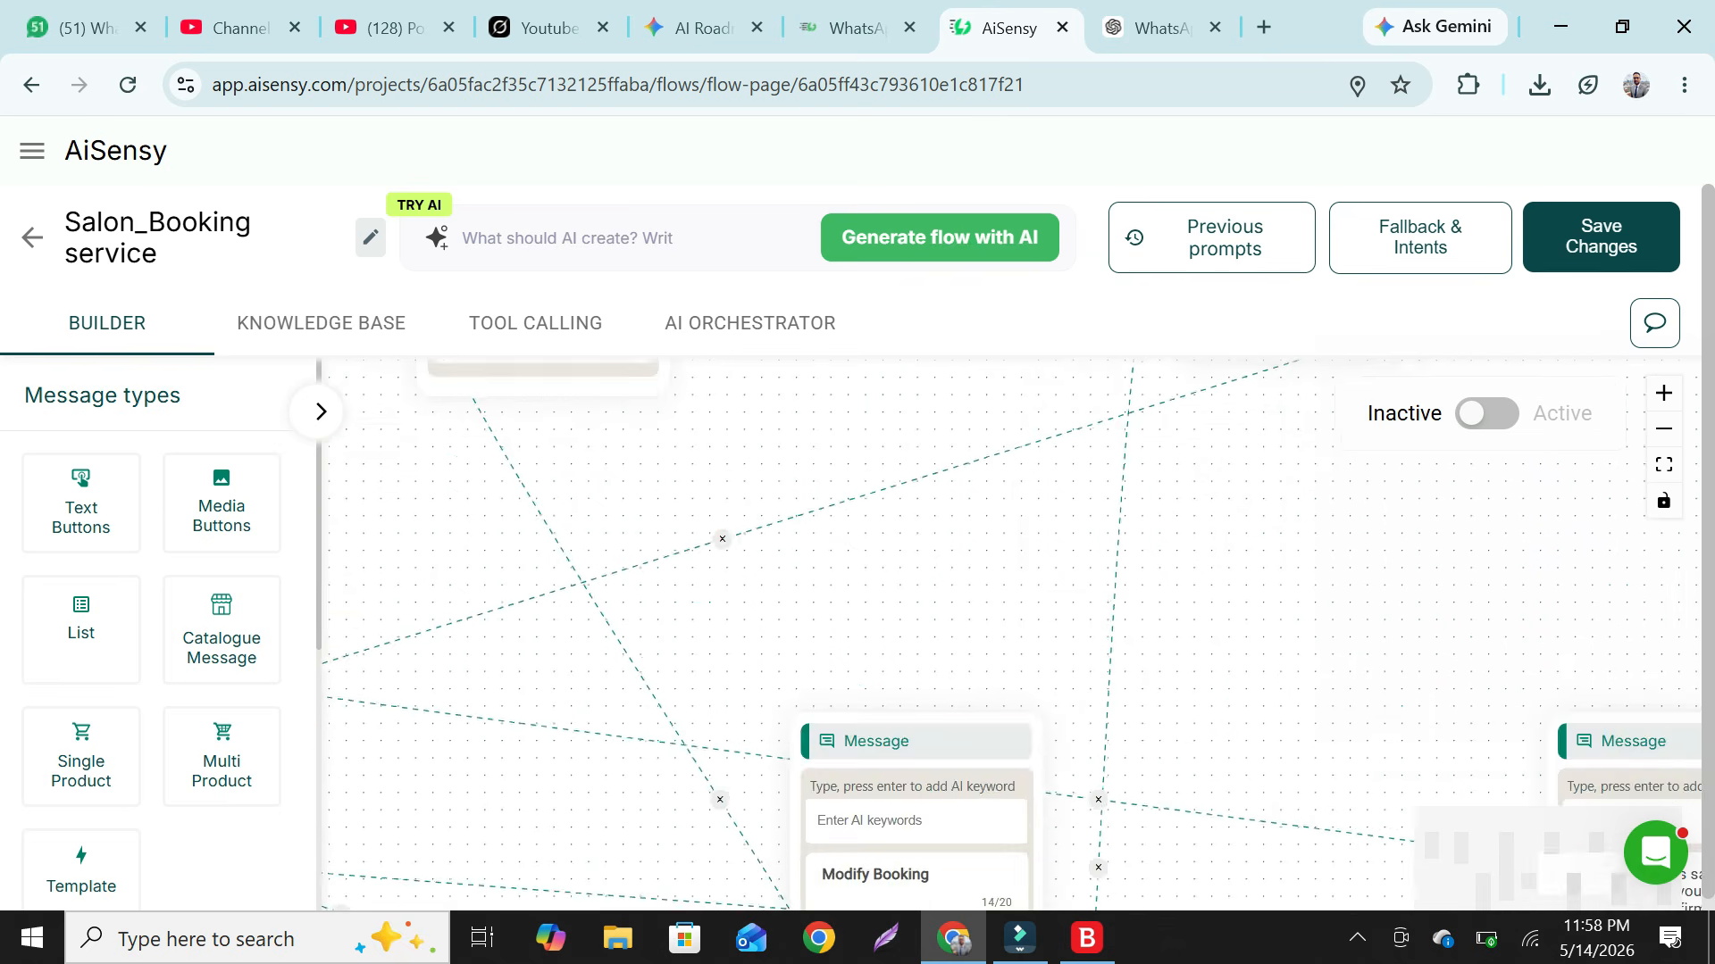
{"action": "left_click_drag", "start_coordinate": [964, 670], "coordinate": [1085, 423]}
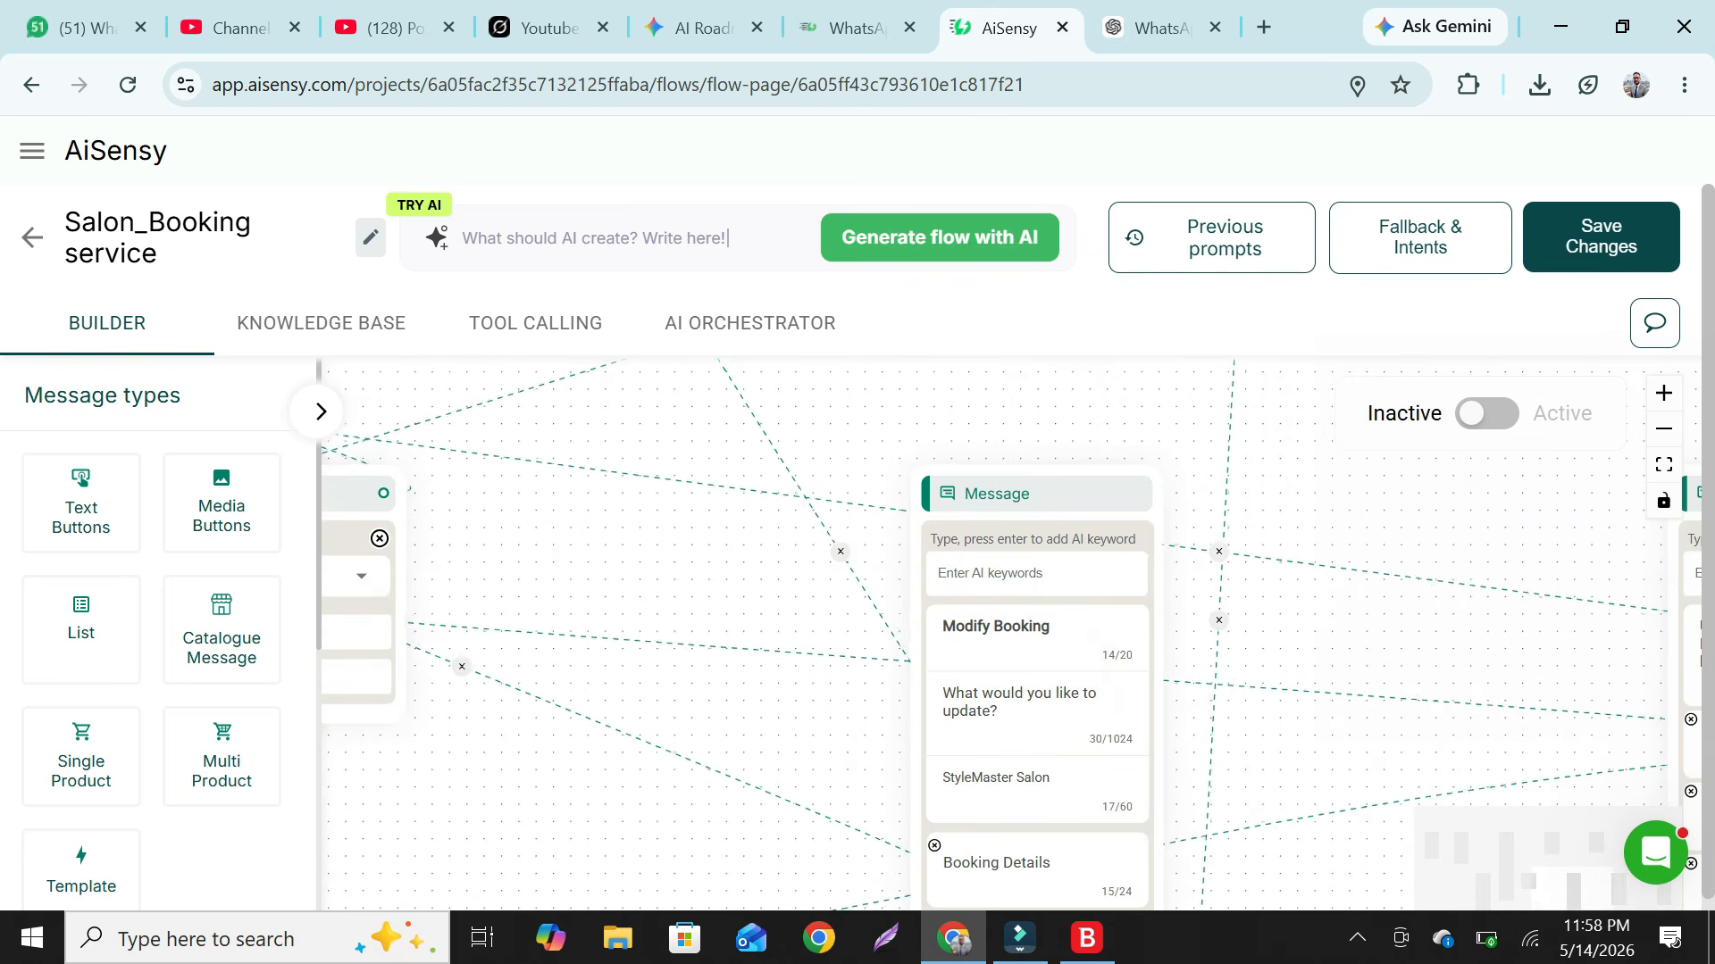
{"action": "left_click_drag", "start_coordinate": [661, 607], "coordinate": [1134, 656]}
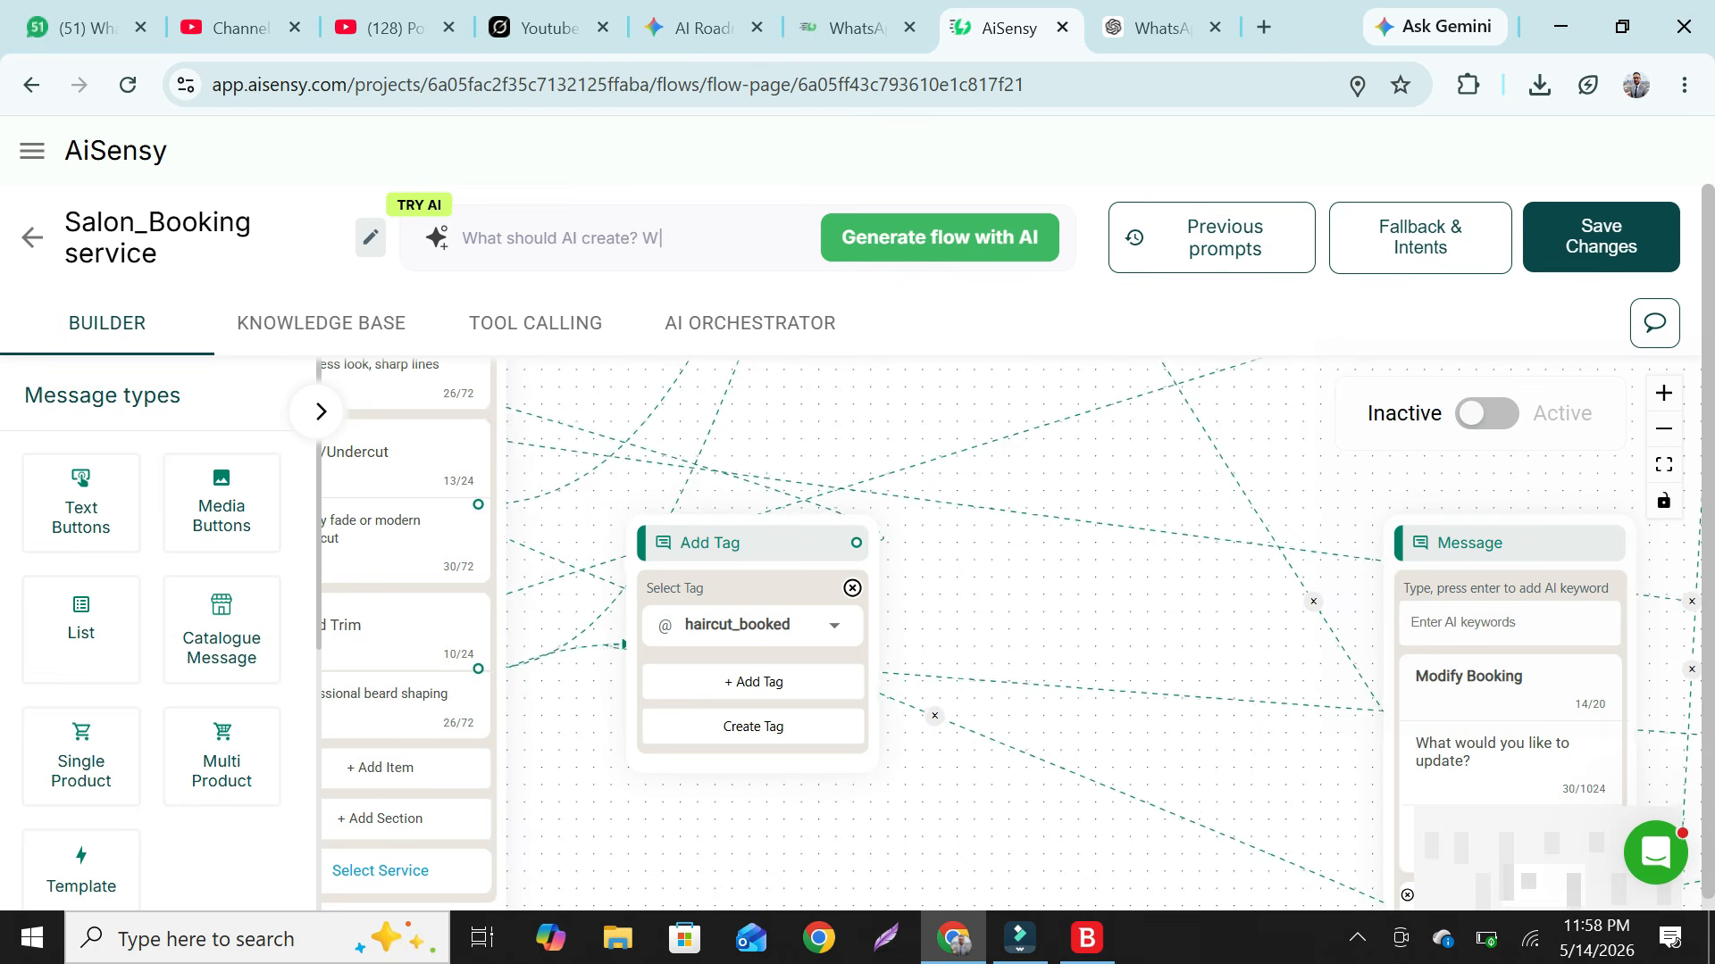
Generate a flow with AI from the prompt "Create a automation for Men's salon for Appointment booking"
{"action": "left_click", "coordinate": [940, 237]}
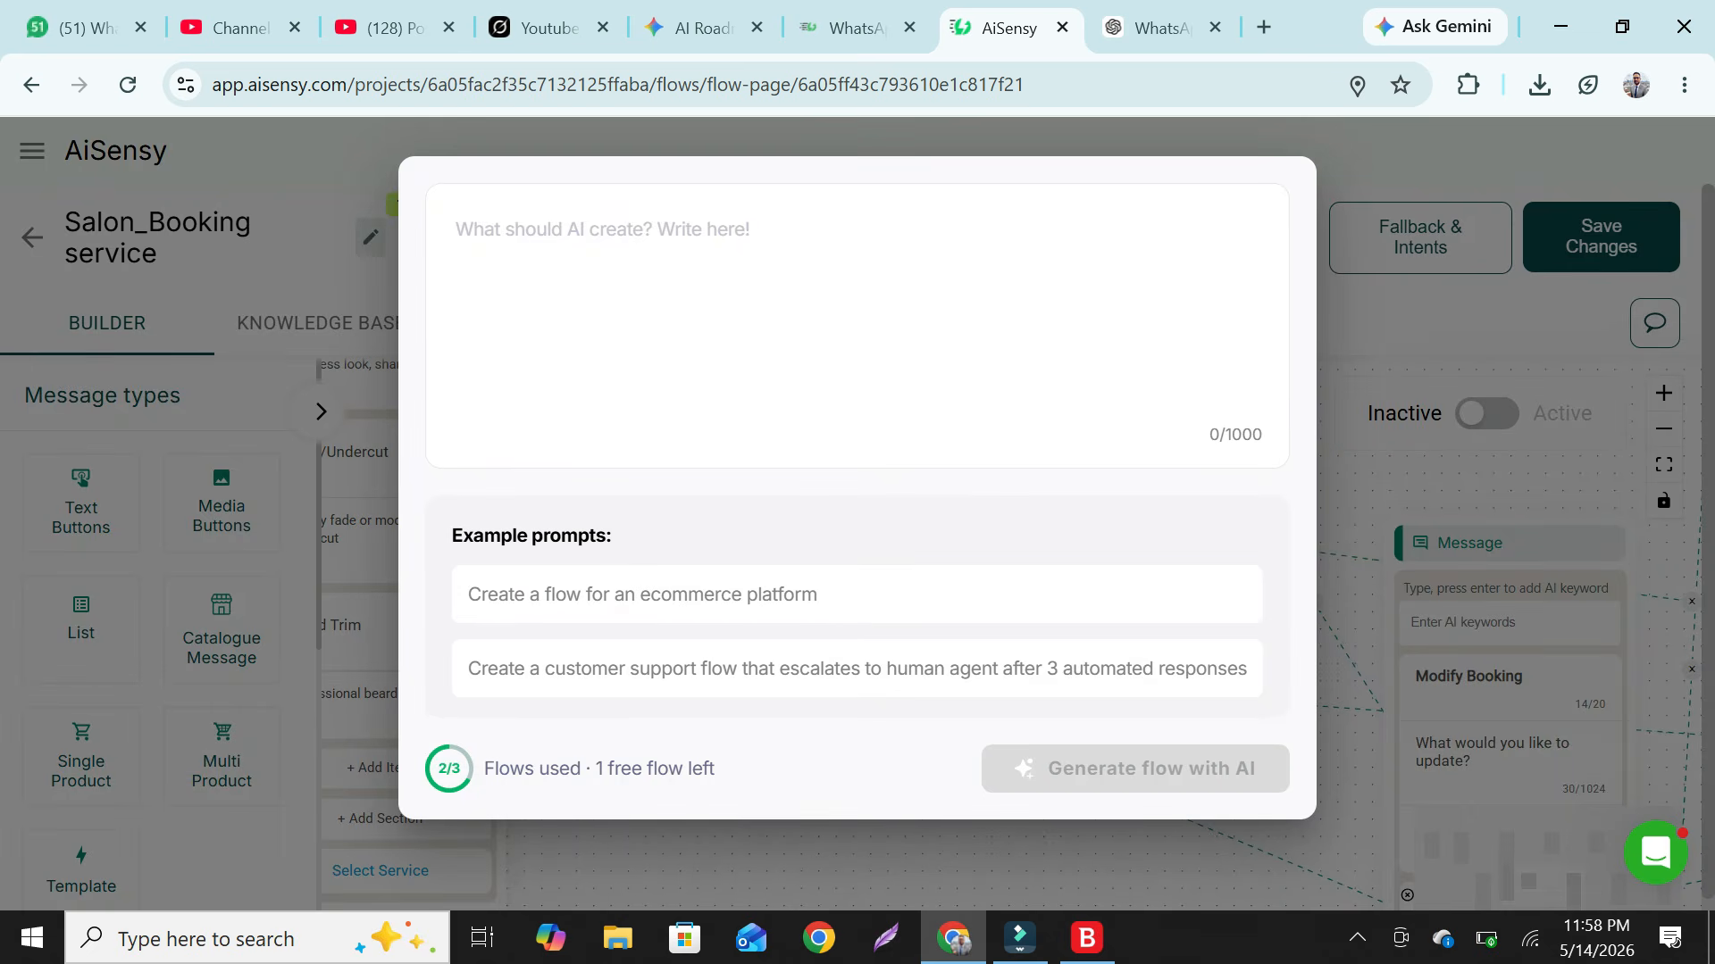
{"action": "type", "text": "Create "}
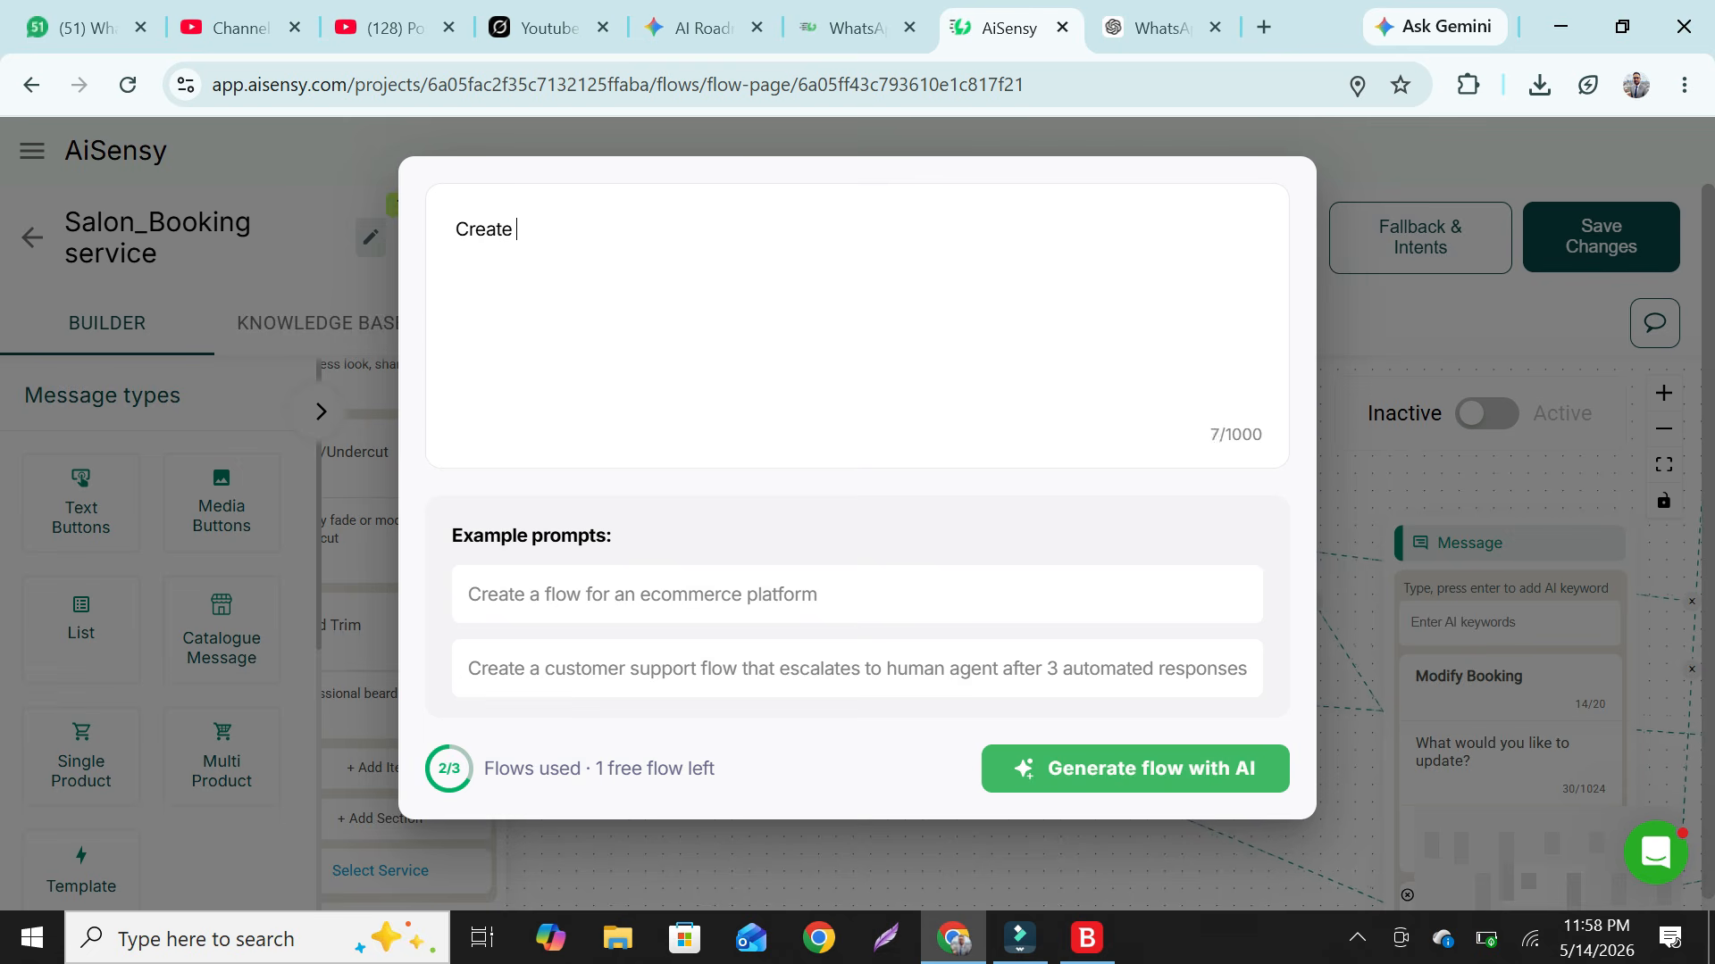
{"action": "type", "text": "a automation for Sal"}
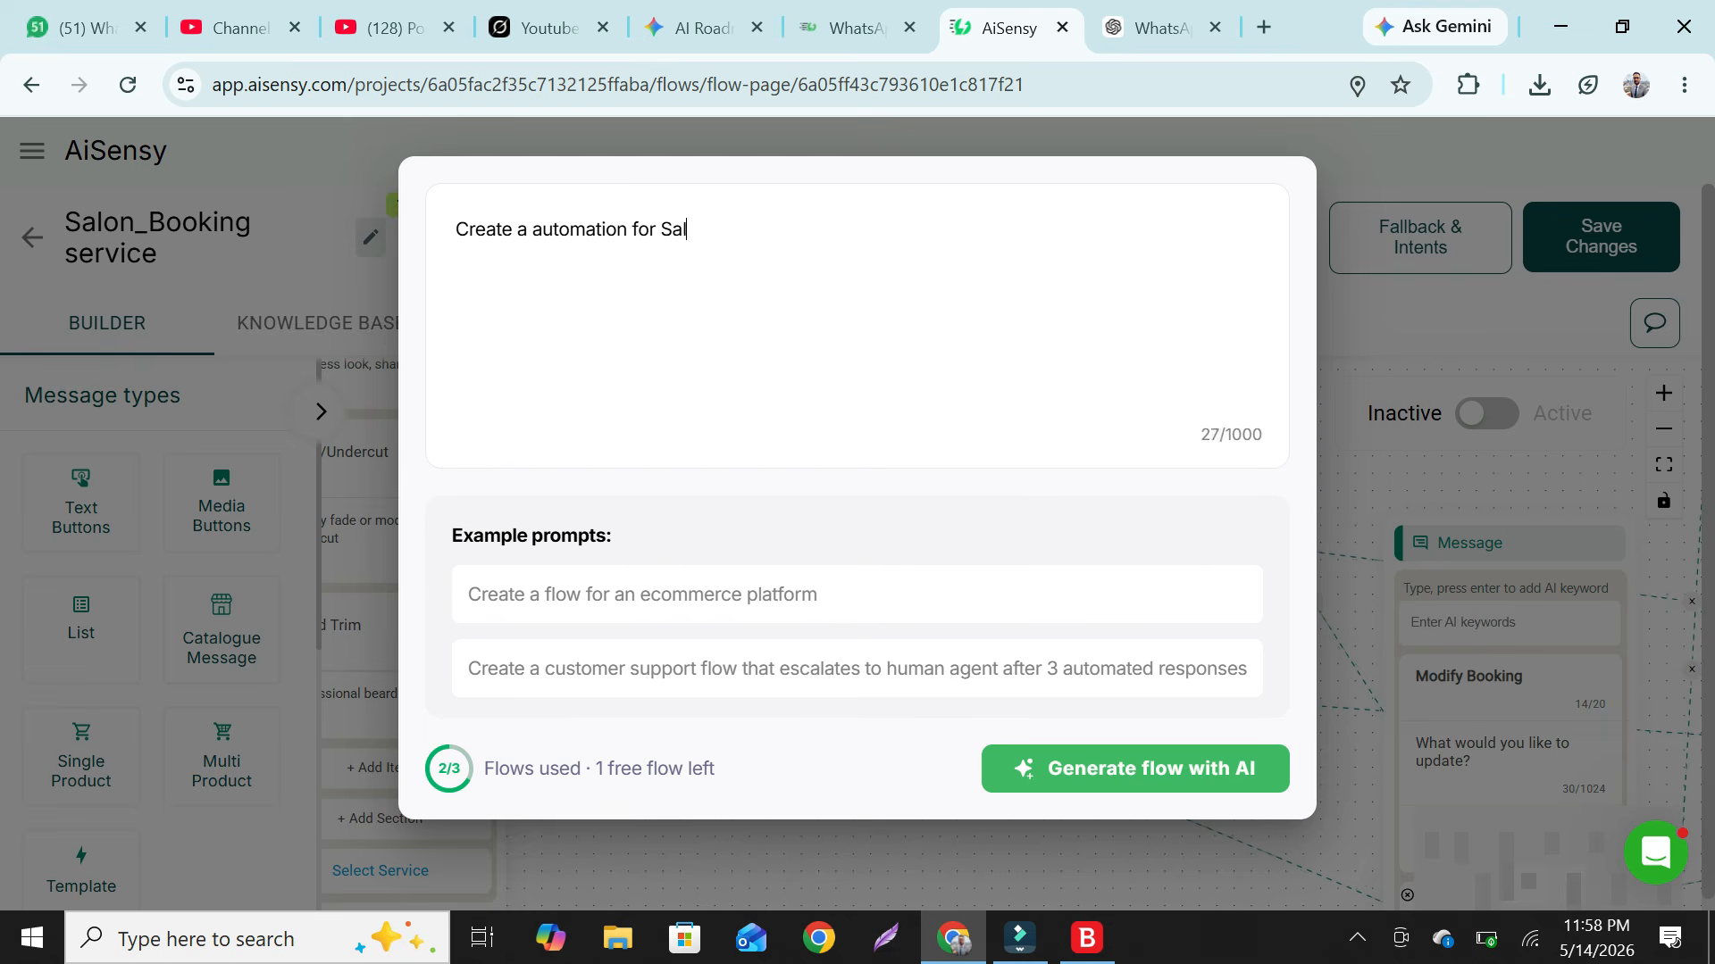
{"action": "key", "text": "BackSpace"}
{"action": "key", "text": "BackSpace"}
{"action": "key", "text": "BackSpace"}
{"action": "type", "text": "Men's salon for A"}
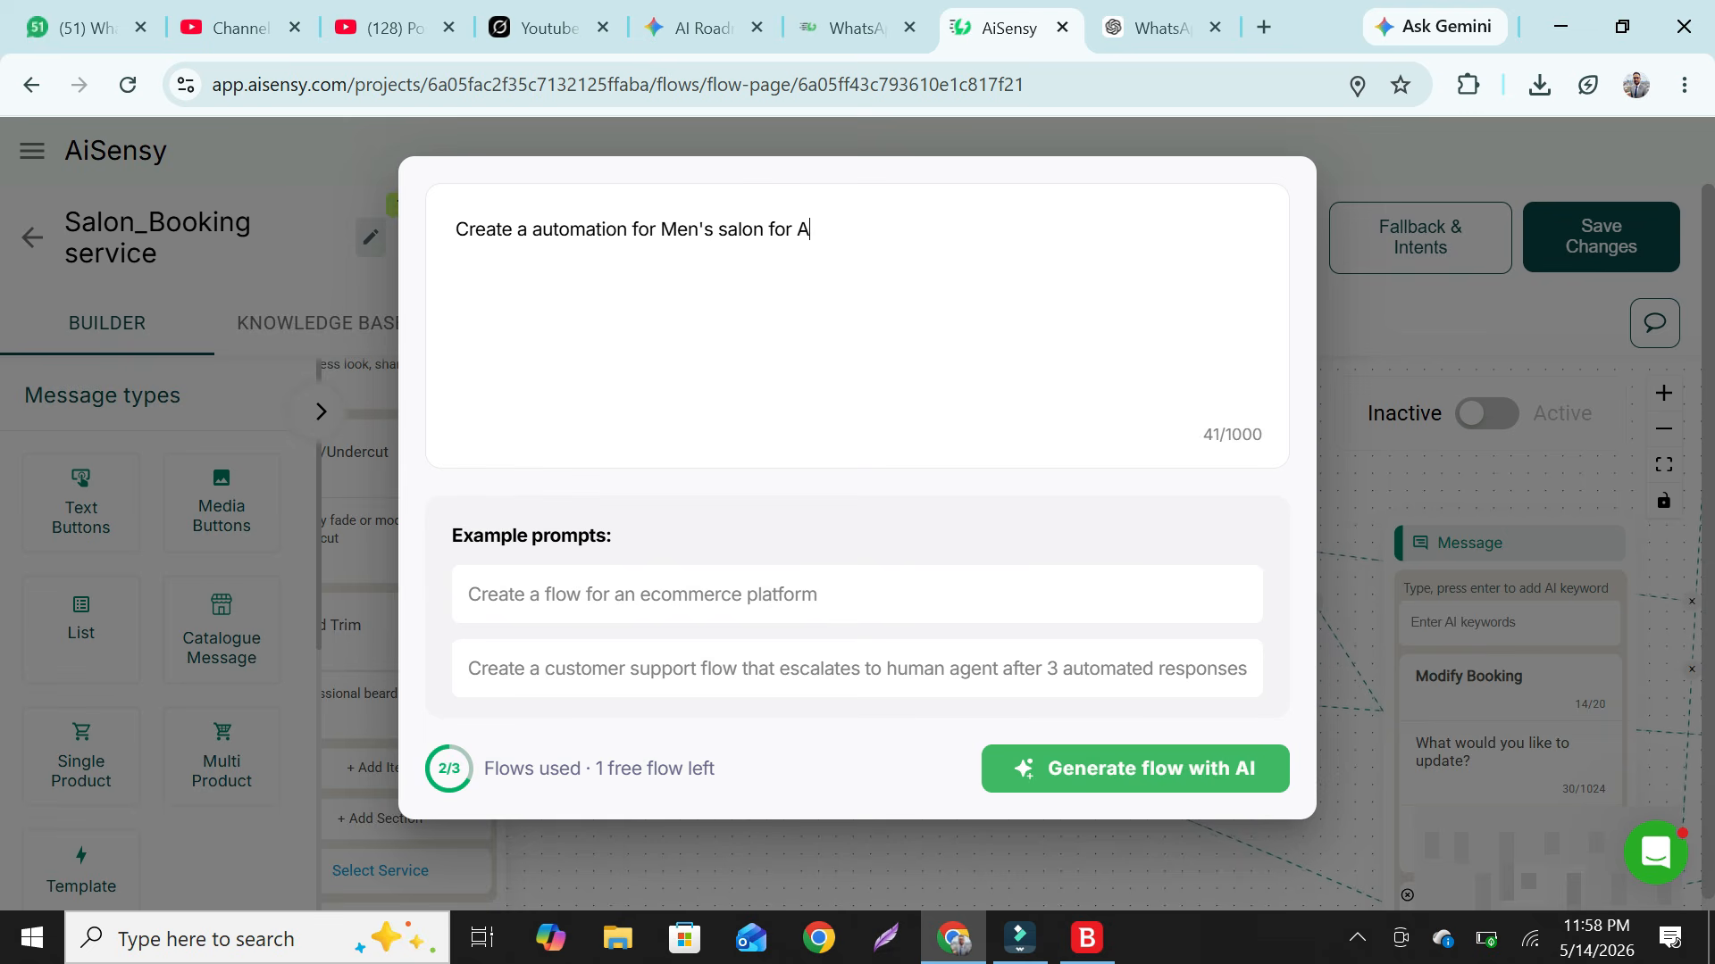
{"action": "type", "text": "ppointment booking"}
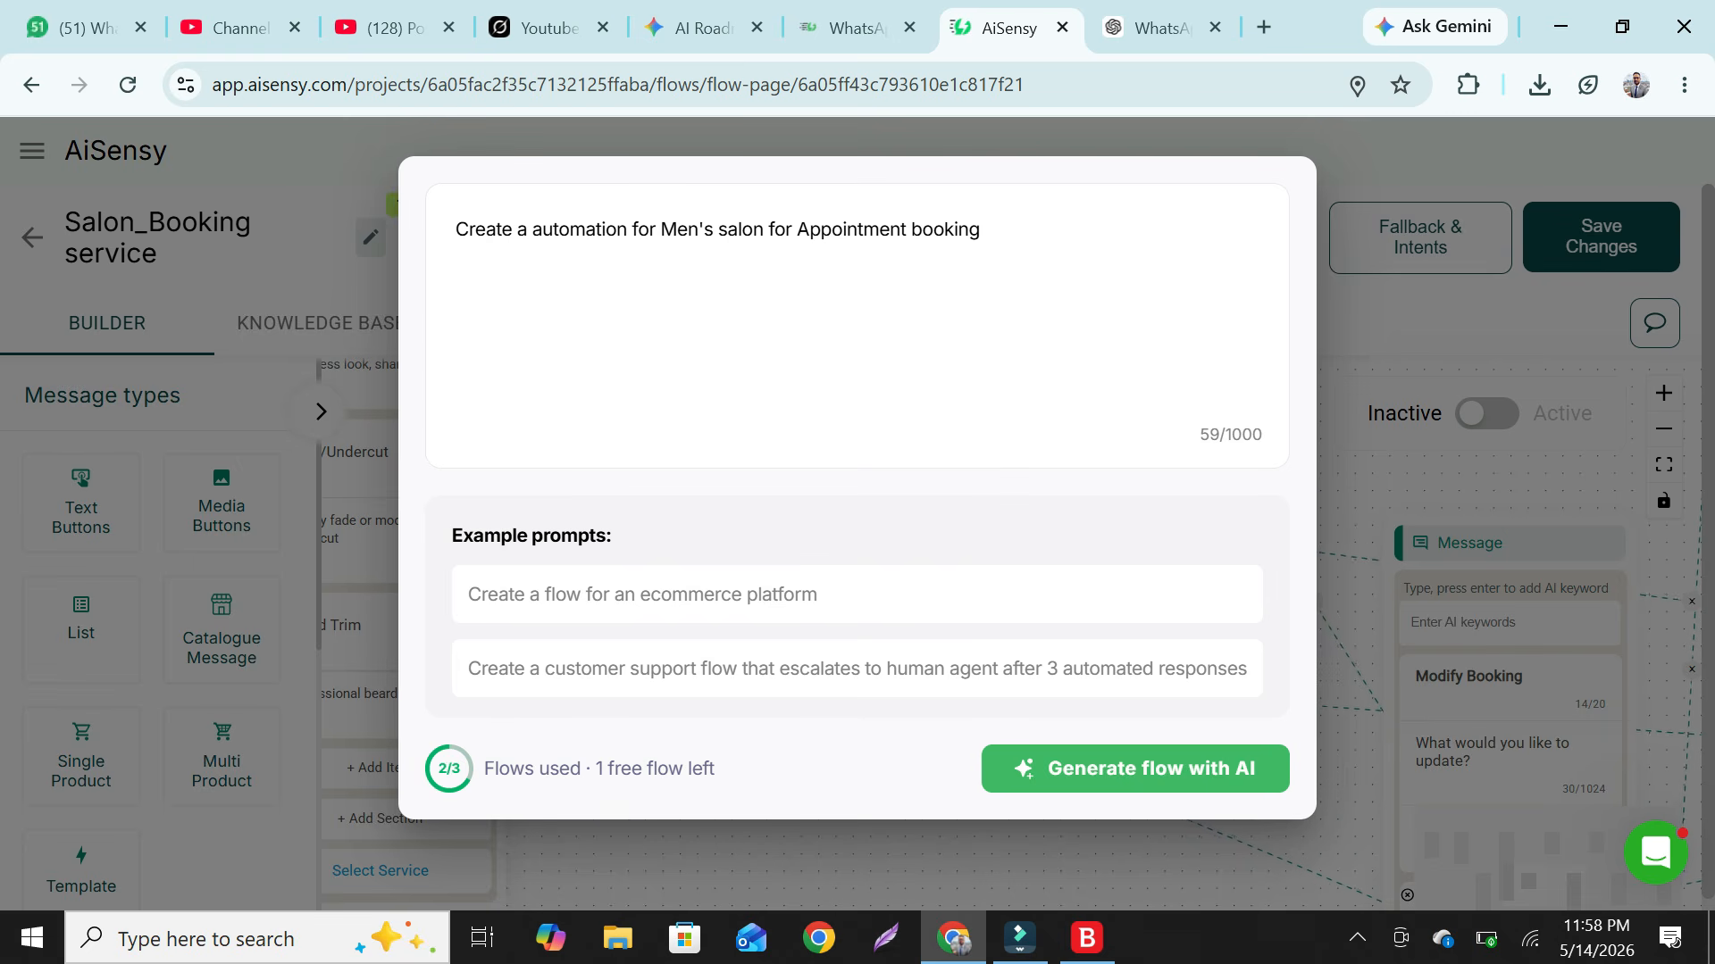
{"action": "key", "text": "Return"}
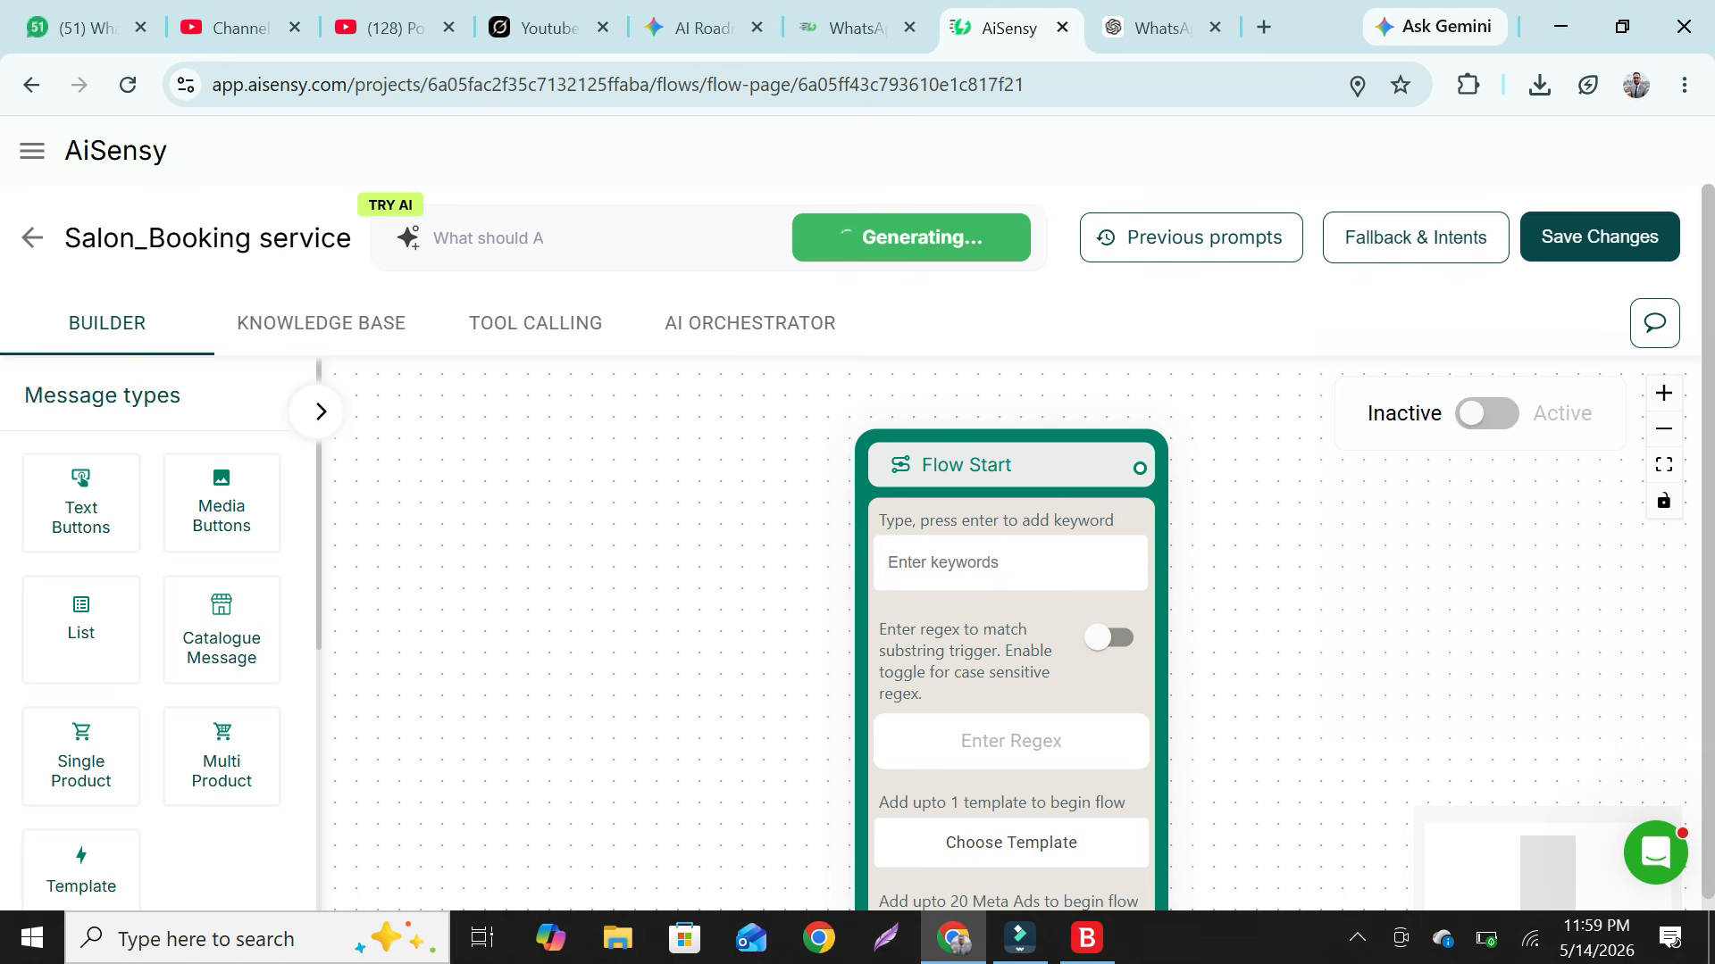
Leave the flow editor and return to the list of own flows containing Salon_Booking service
{"action": "left_click", "coordinate": [32, 236]}
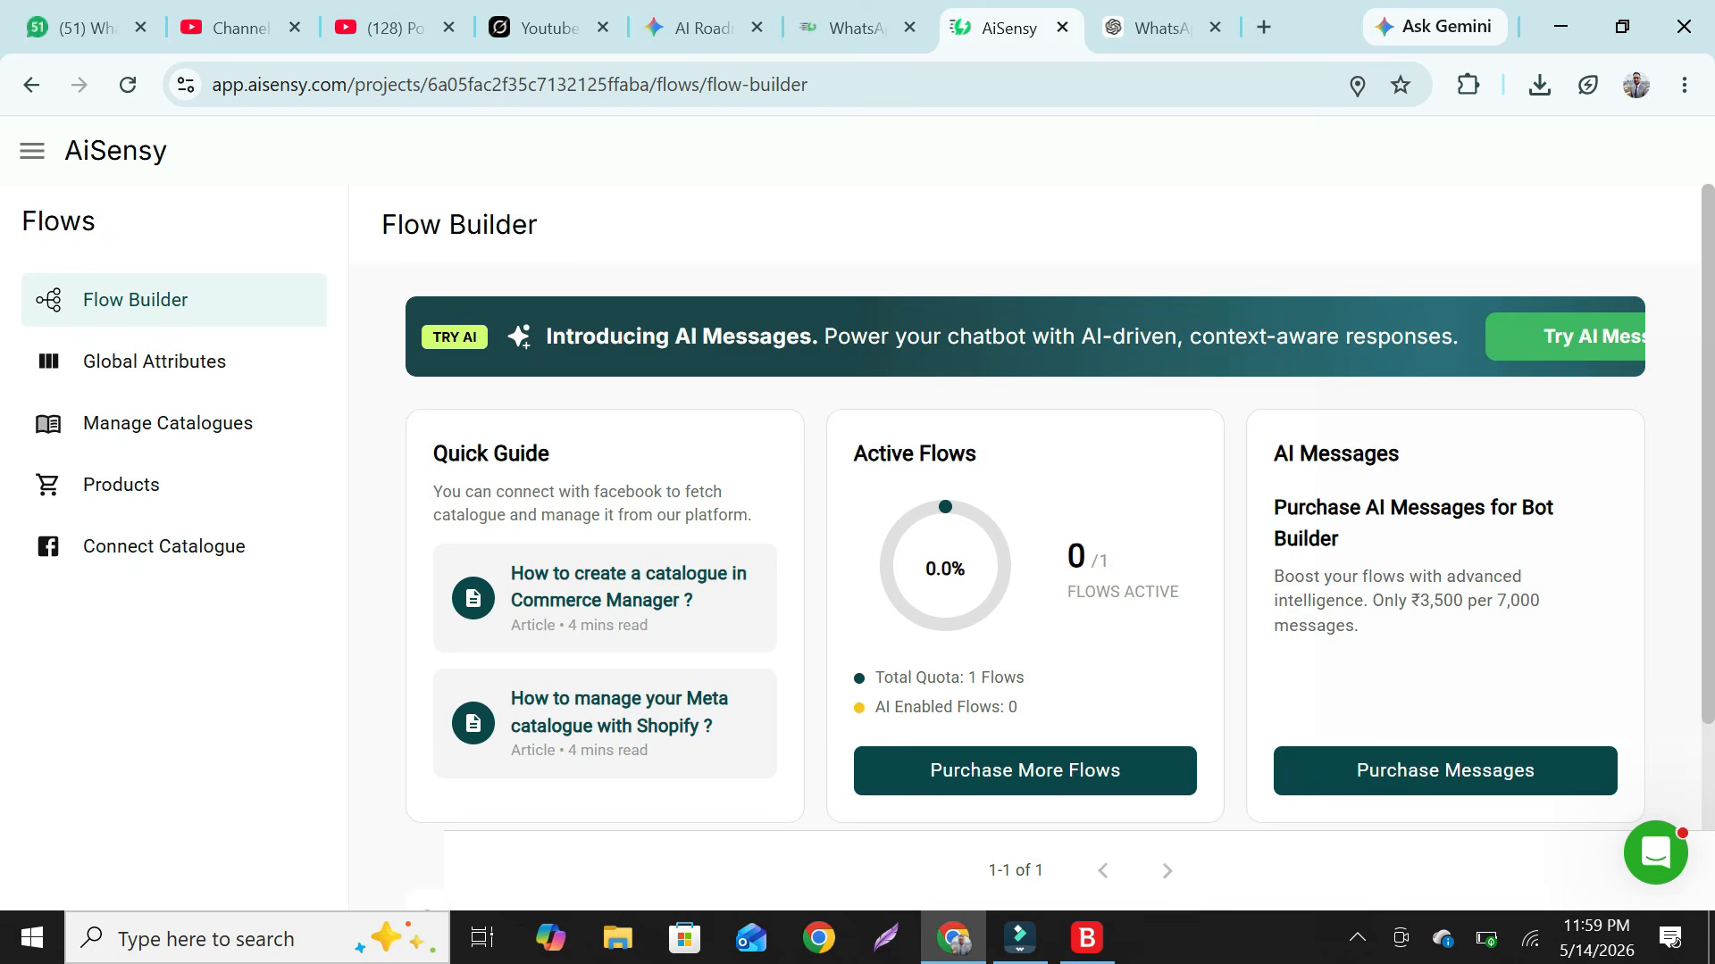
{"action": "scroll", "coordinate": [607, 474], "scroll_direction": "down", "scroll_amount": 3}
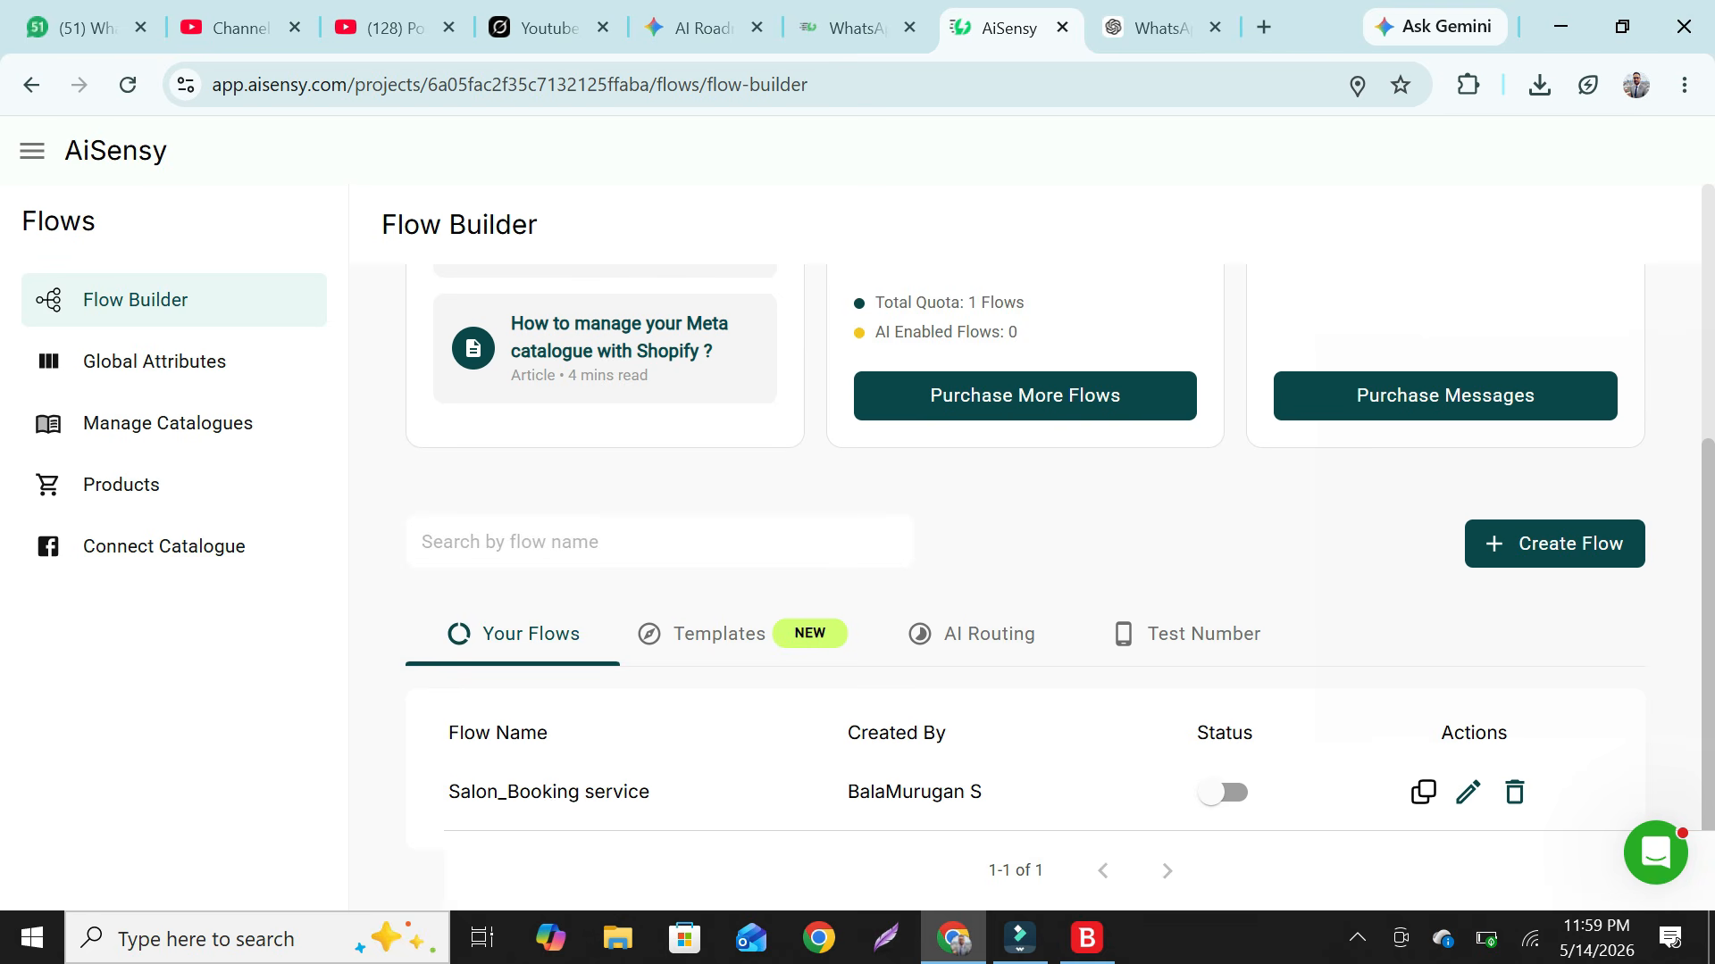
Open the Salon_Booking service flow for editing and view its knowledge base
{"action": "left_click", "coordinate": [1467, 792]}
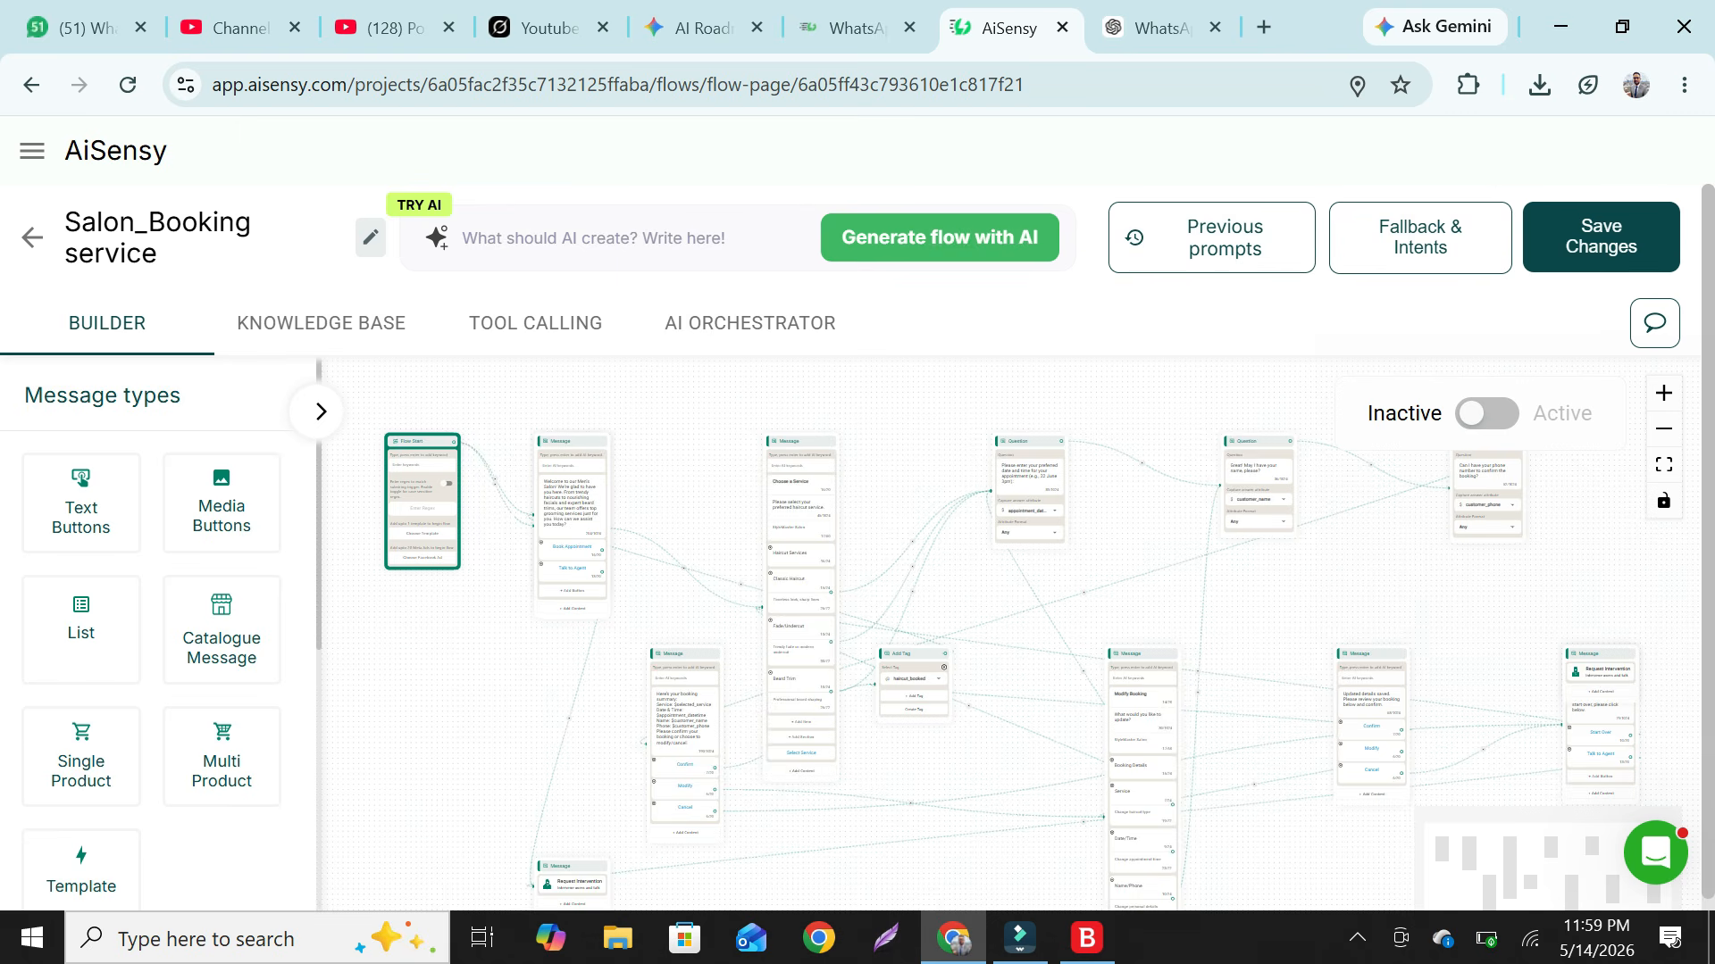
{"action": "left_click", "coordinate": [322, 324]}
{"action": "scroll", "coordinate": [884, 625], "scroll_direction": "down", "scroll_amount": 3}
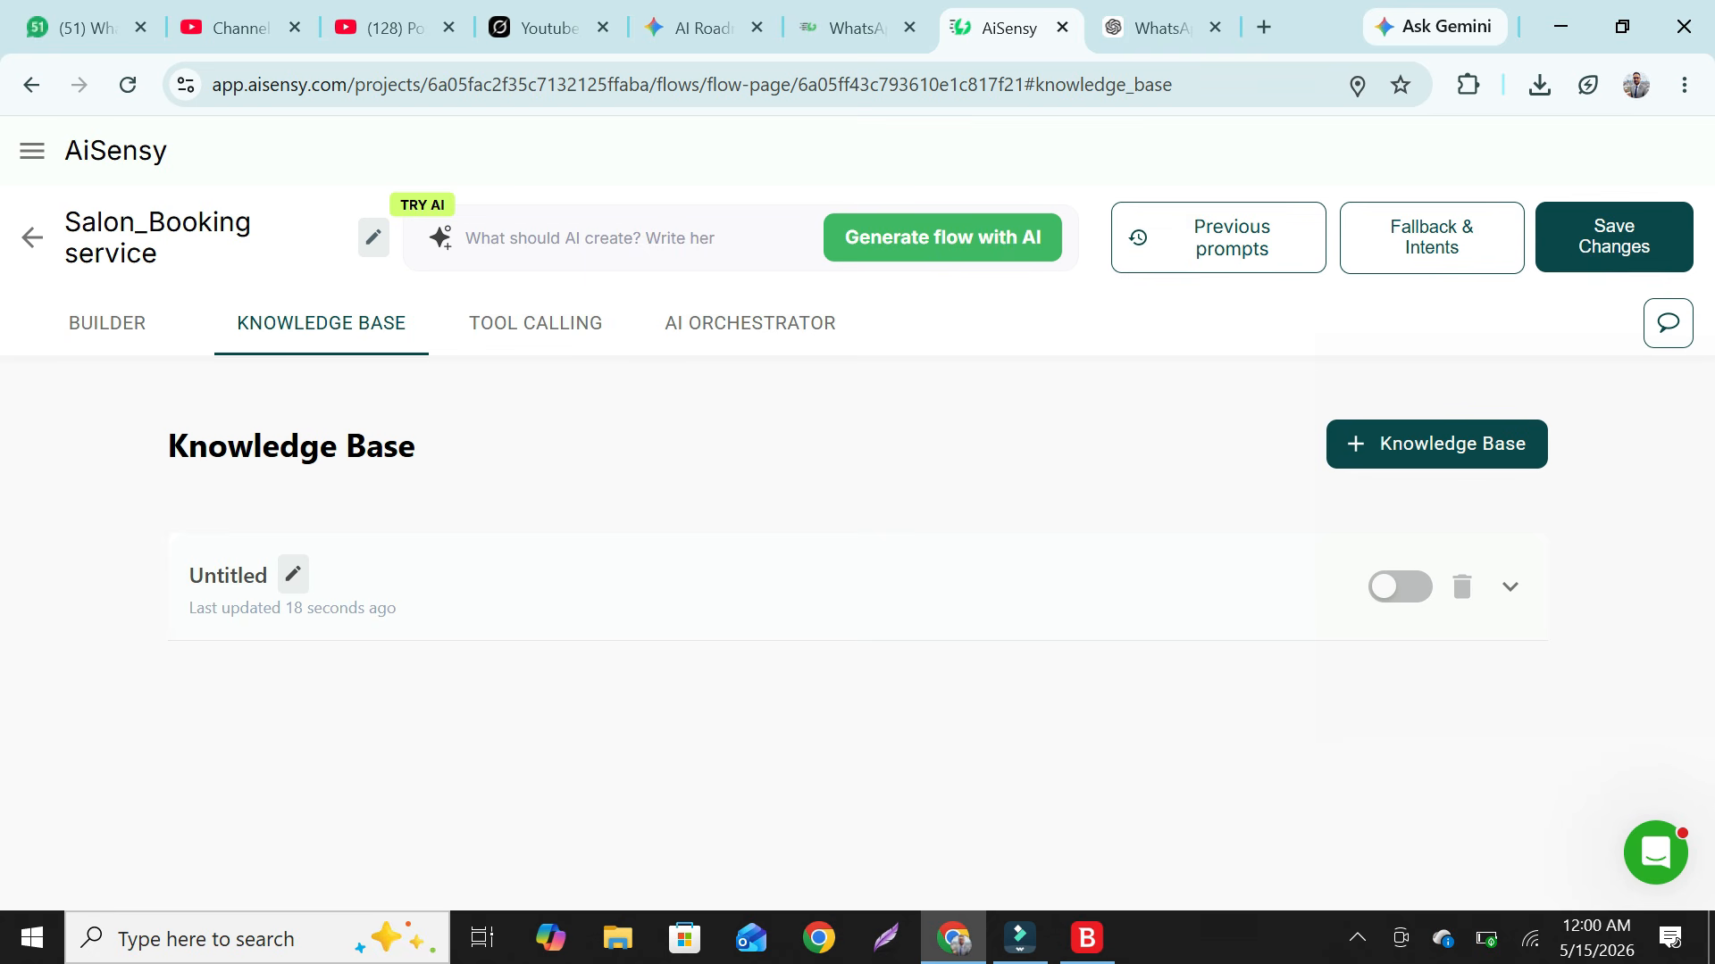
Examine the flow's blocks in the builder, including the appointment review message, the phone number question, and the service and stylist lists
{"action": "left_click", "coordinate": [69, 324]}
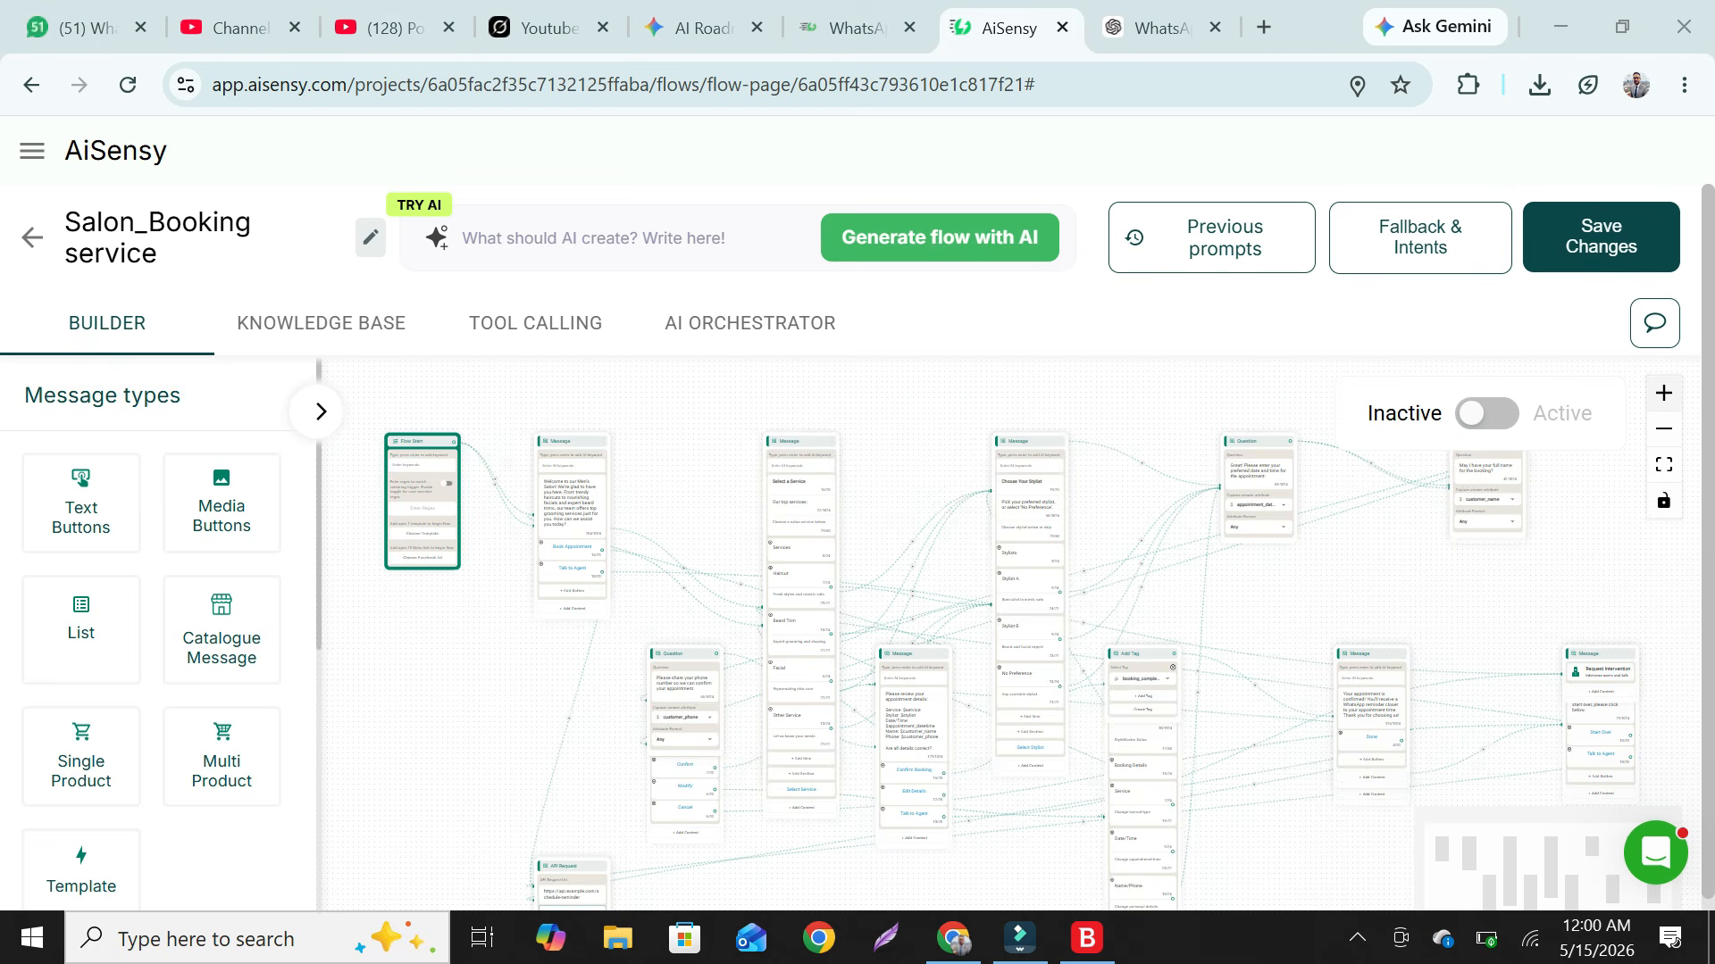
{"action": "left_click", "coordinate": [1663, 393]}
{"action": "left_click", "coordinate": [1663, 393]}
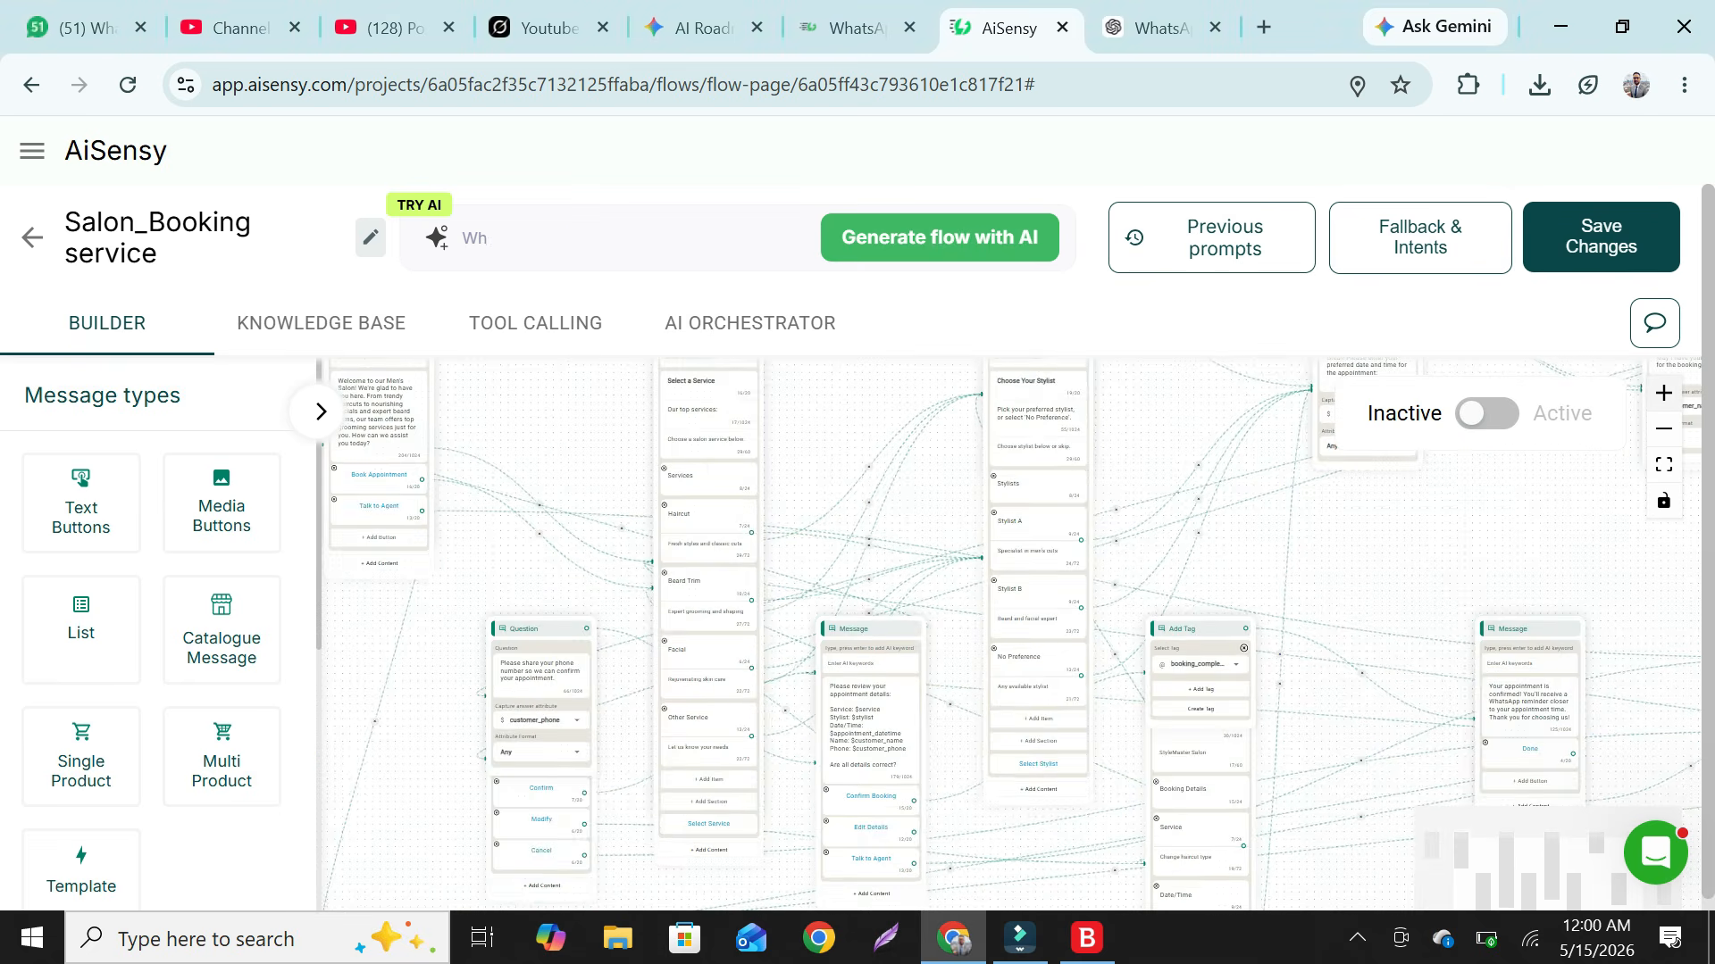
{"action": "left_click", "coordinate": [1663, 393]}
{"action": "scroll", "coordinate": [870, 644], "scroll_direction": "up", "scroll_amount": 5}
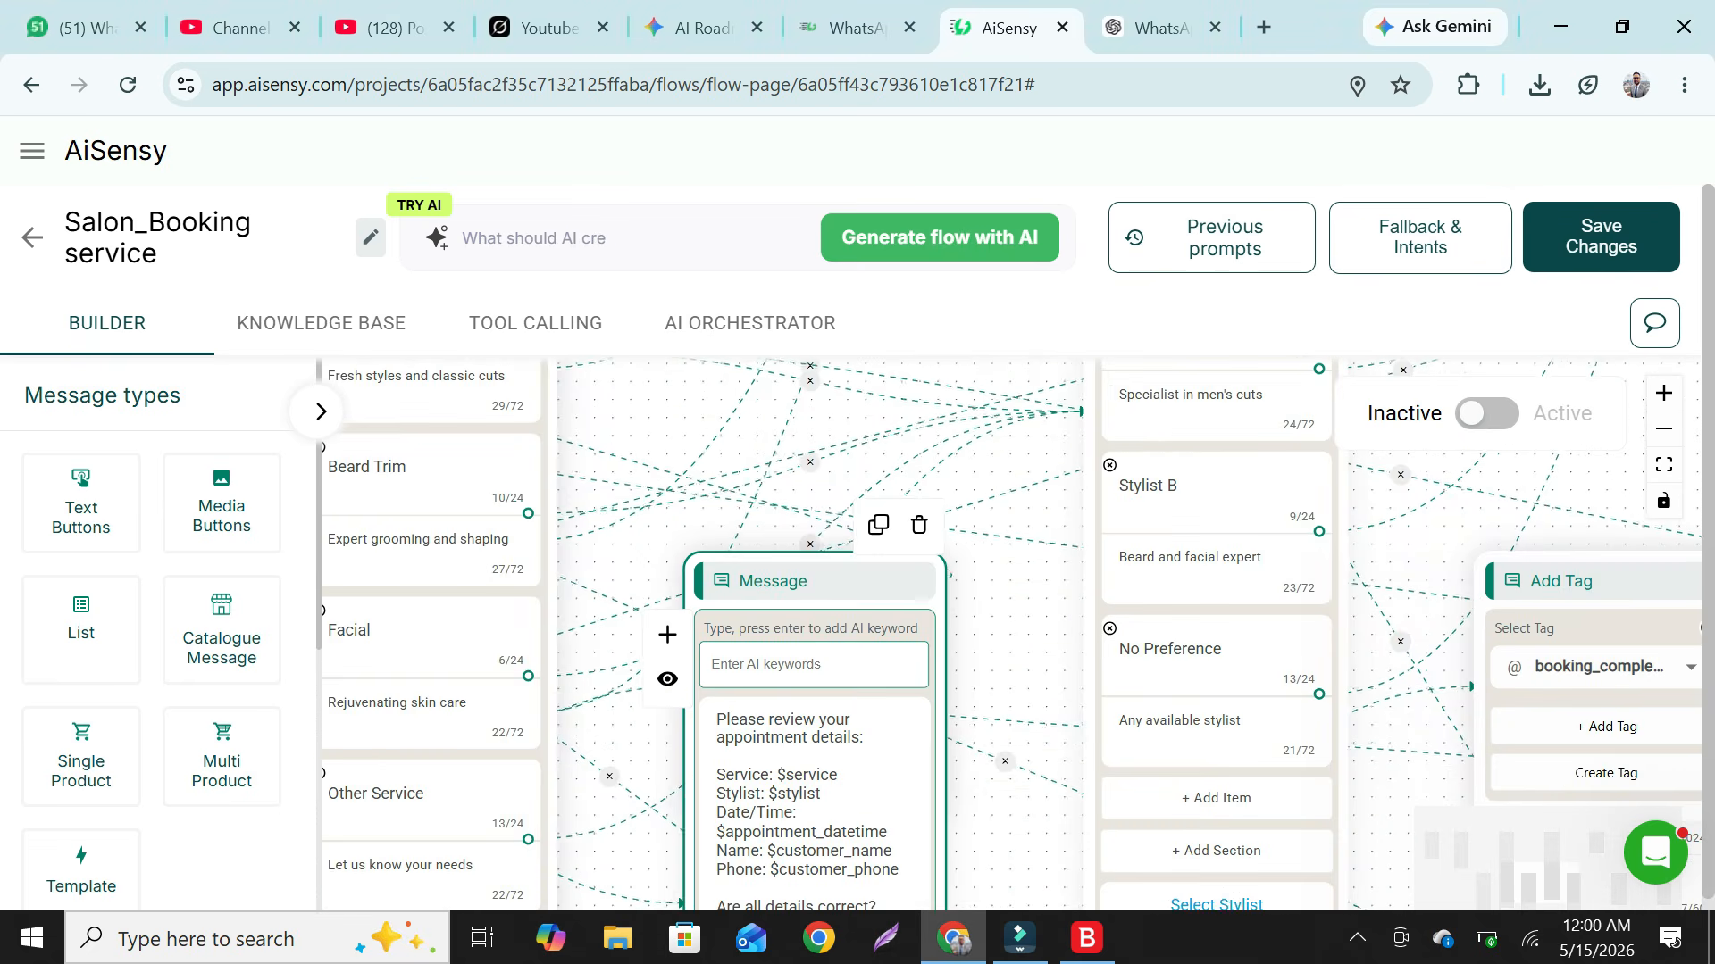
{"action": "scroll", "coordinate": [893, 661], "scroll_direction": "down", "scroll_amount": 8}
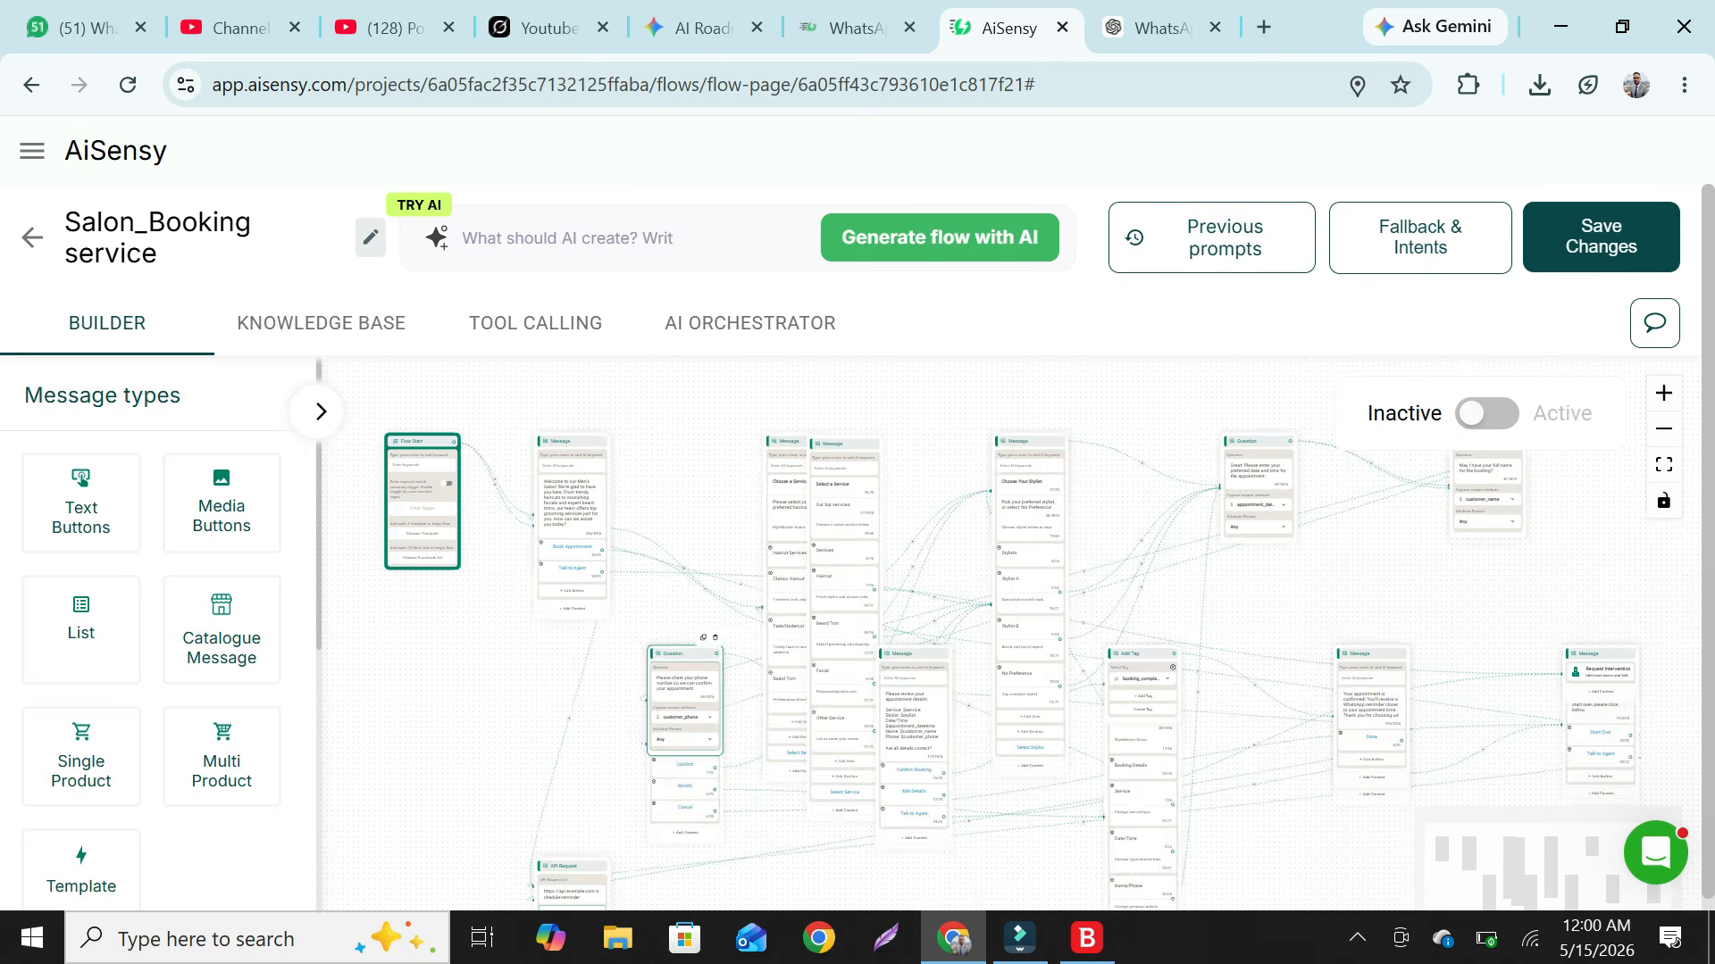
{"action": "scroll", "coordinate": [663, 616], "scroll_direction": "up", "scroll_amount": 8}
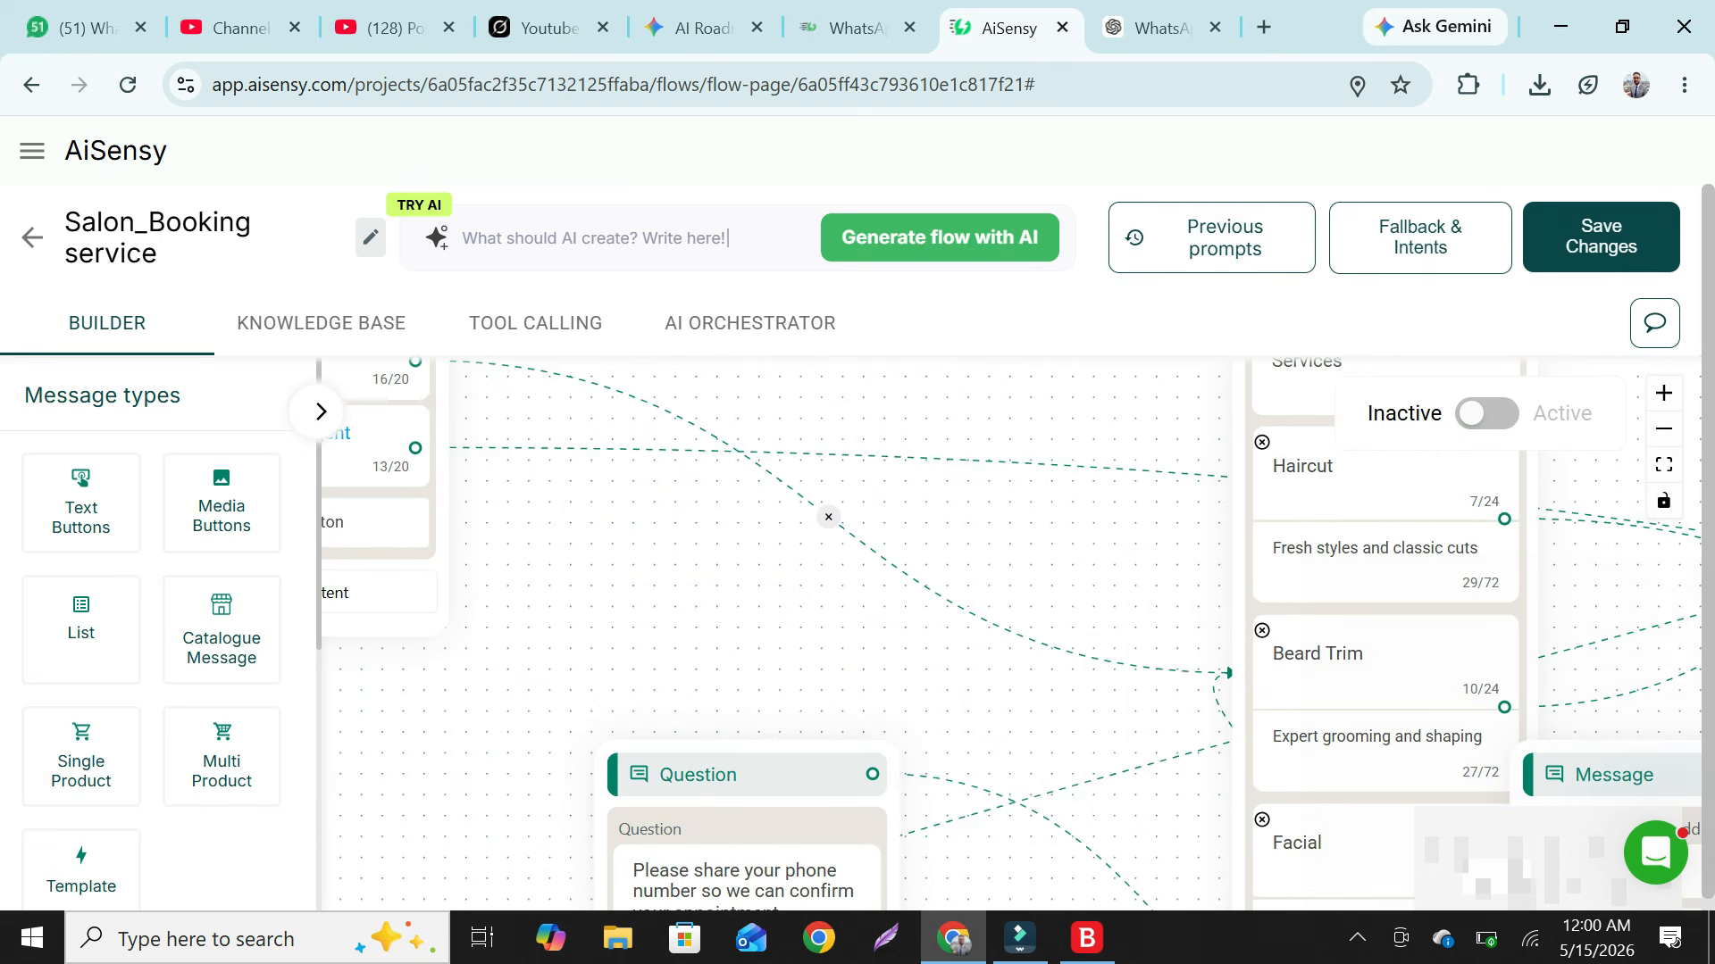
{"action": "left_click_drag", "start_coordinate": [1054, 572], "coordinate": [577, 626]}
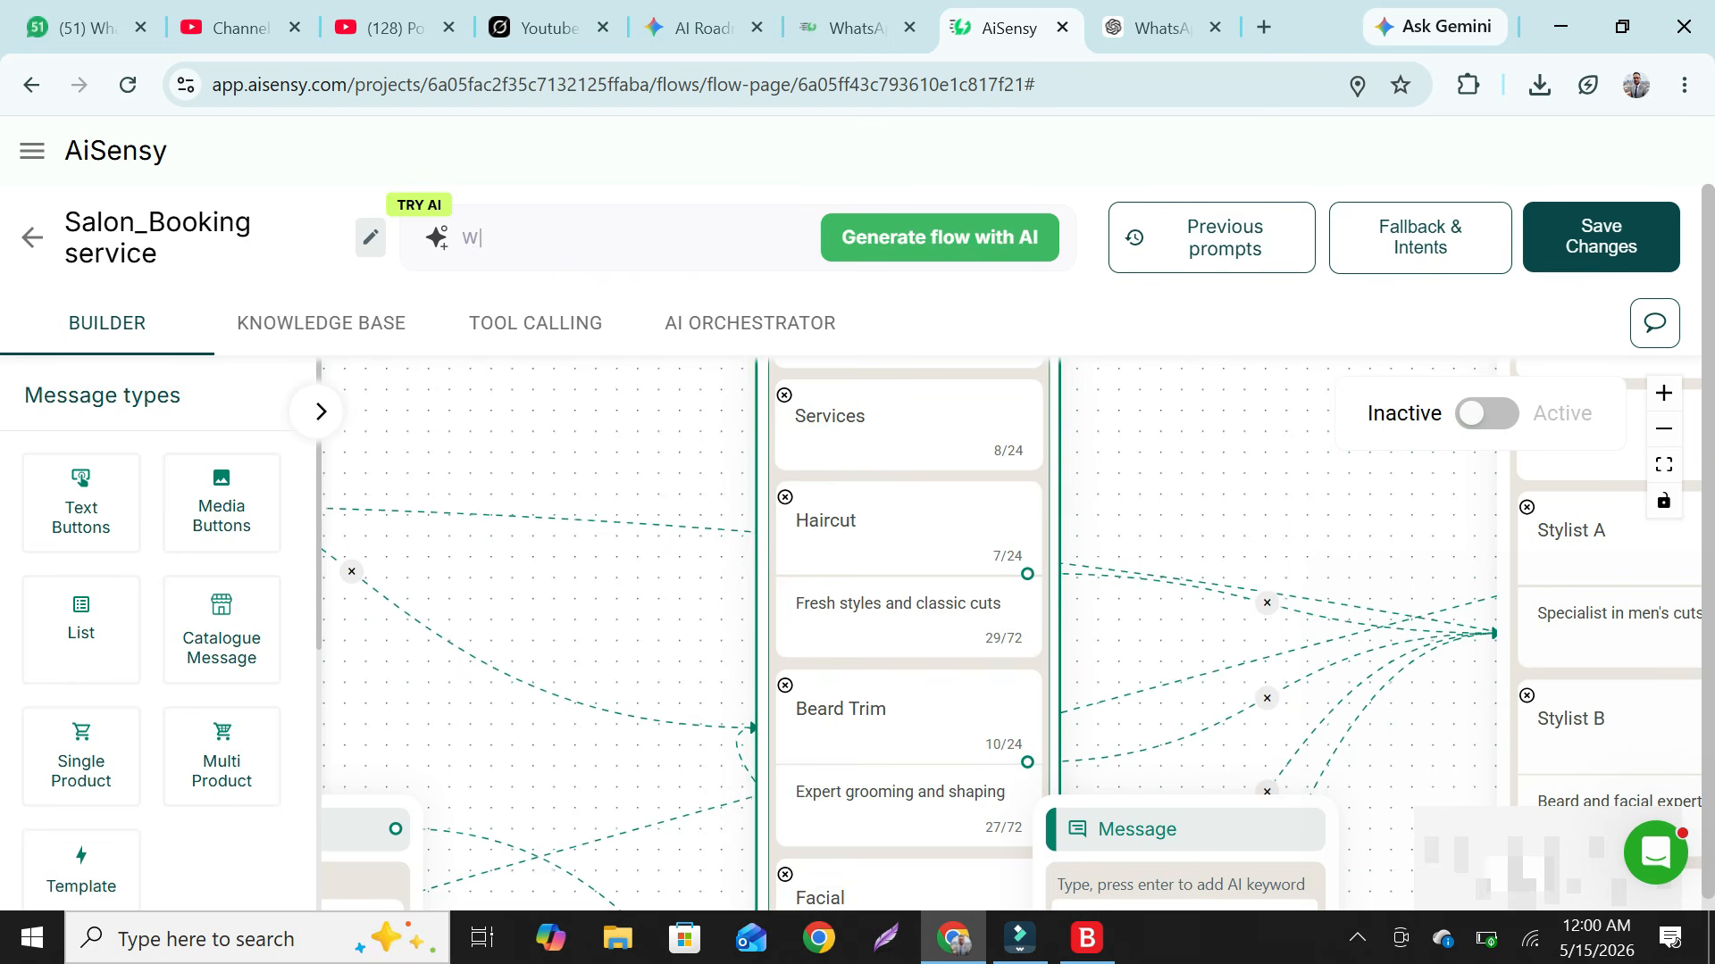
{"action": "left_click_drag", "start_coordinate": [1161, 678], "coordinate": [1203, 874]}
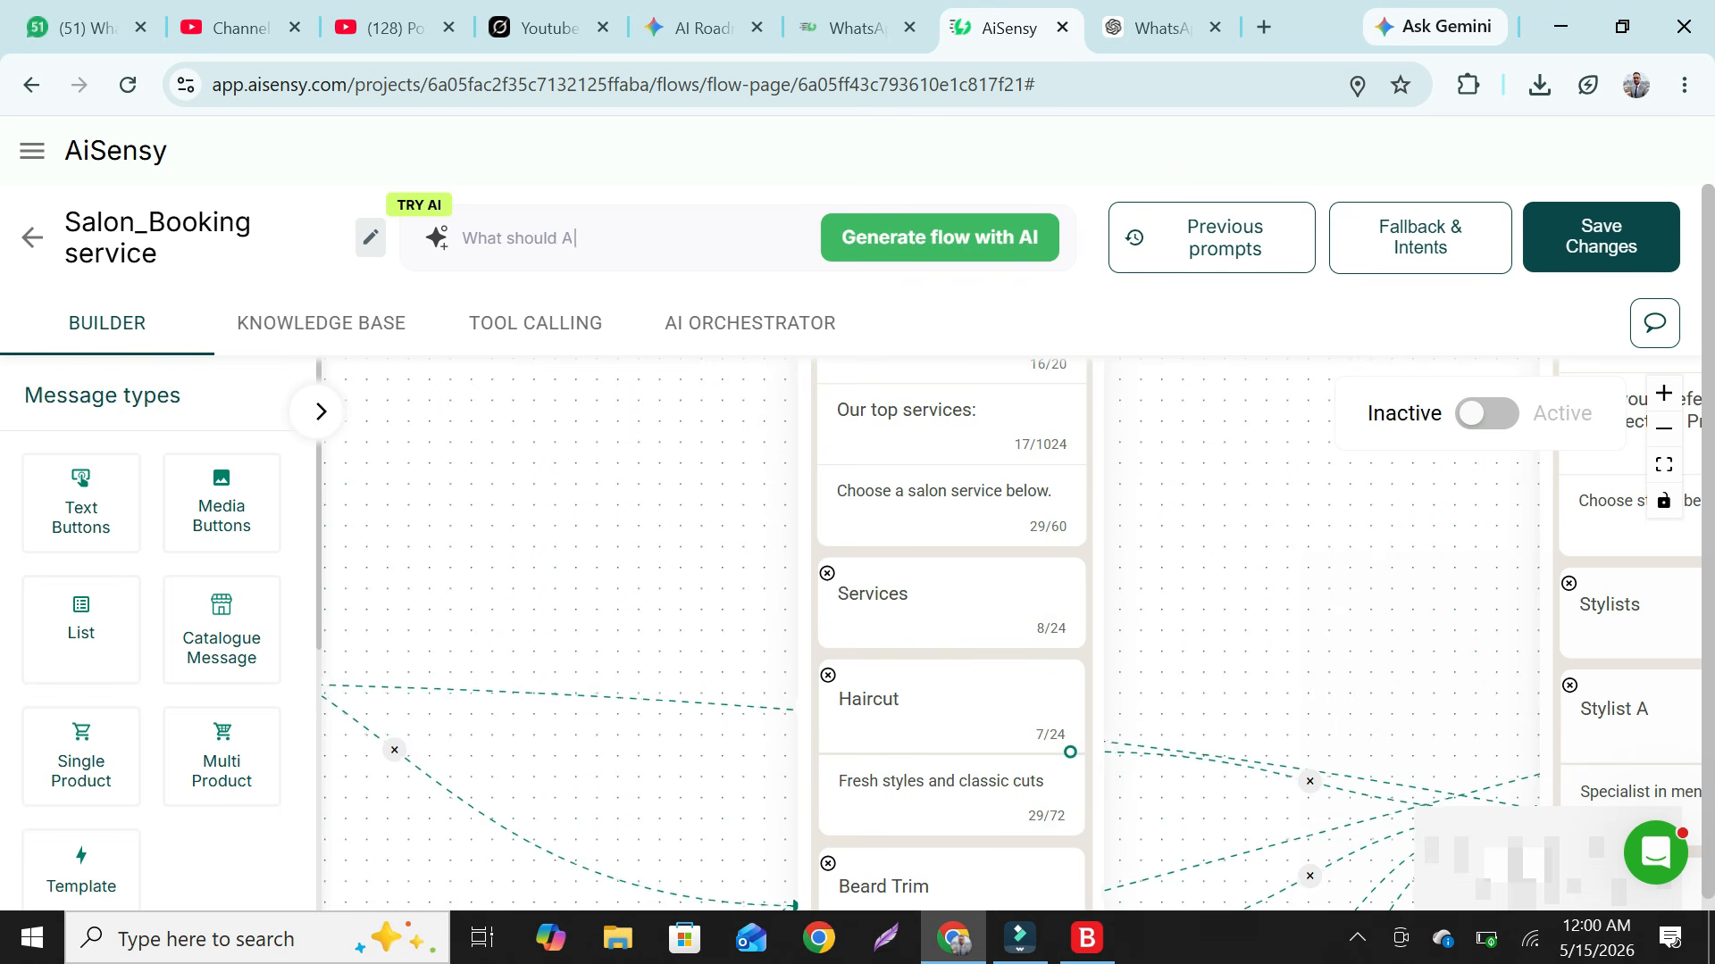
Check the flow's knowledge base again and return to the Flow Builder overview
{"action": "left_click", "coordinate": [322, 323]}
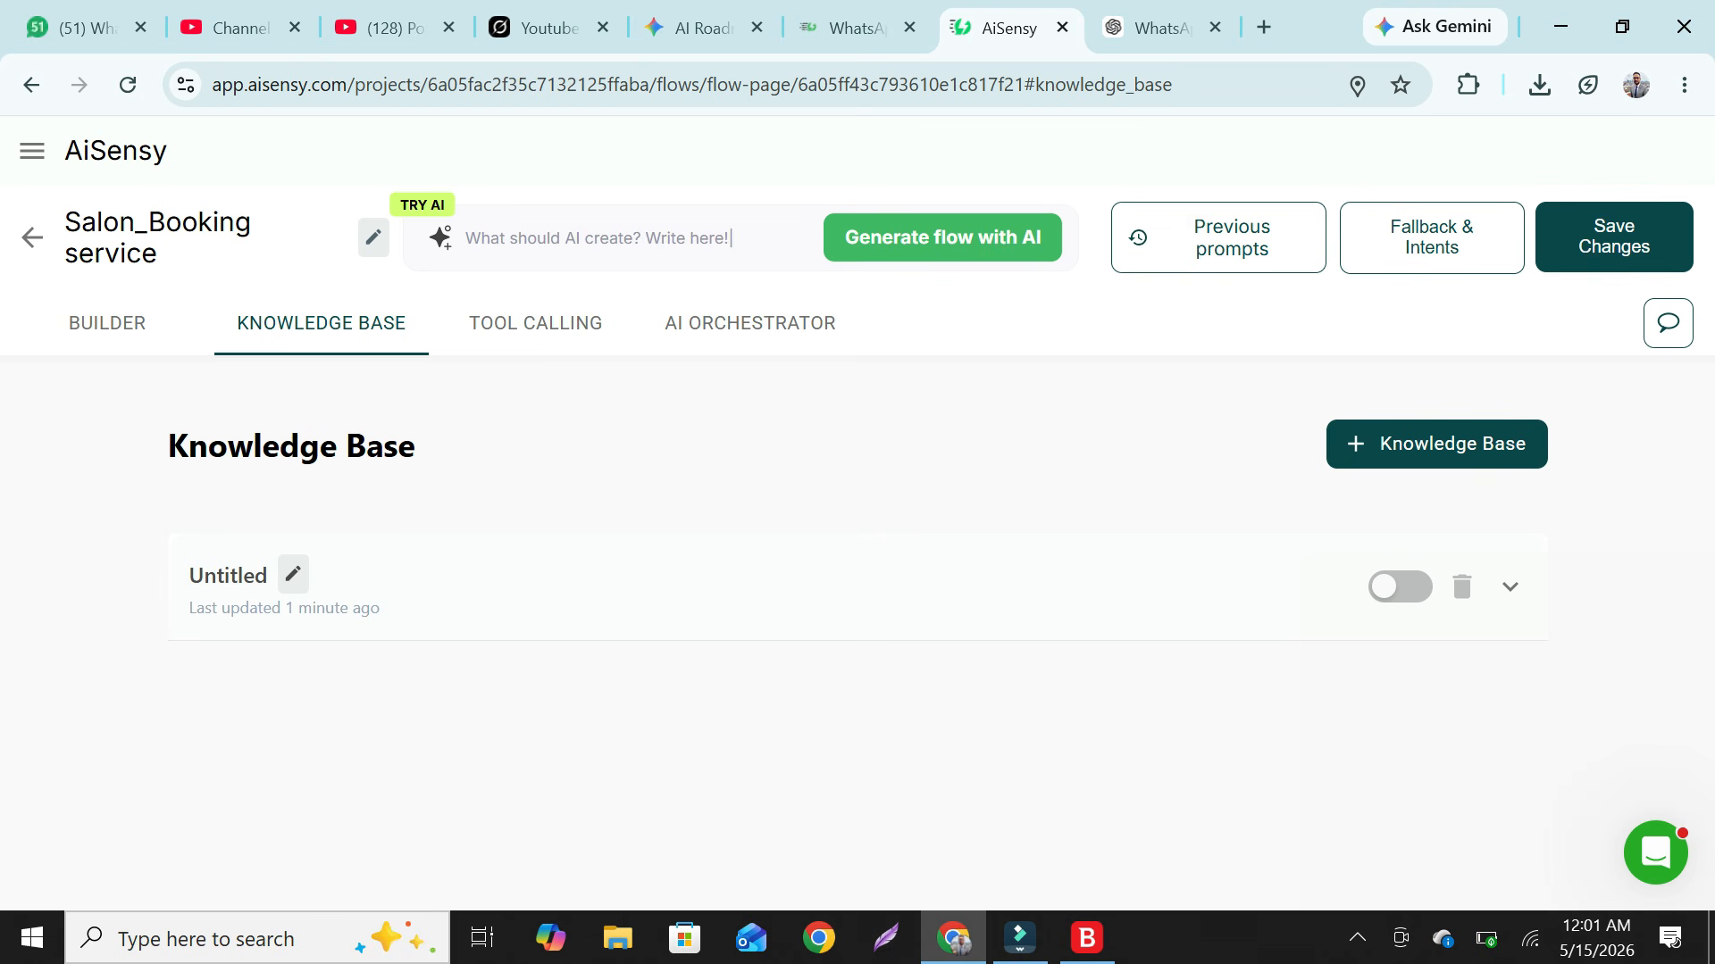
{"action": "left_click", "coordinate": [32, 237]}
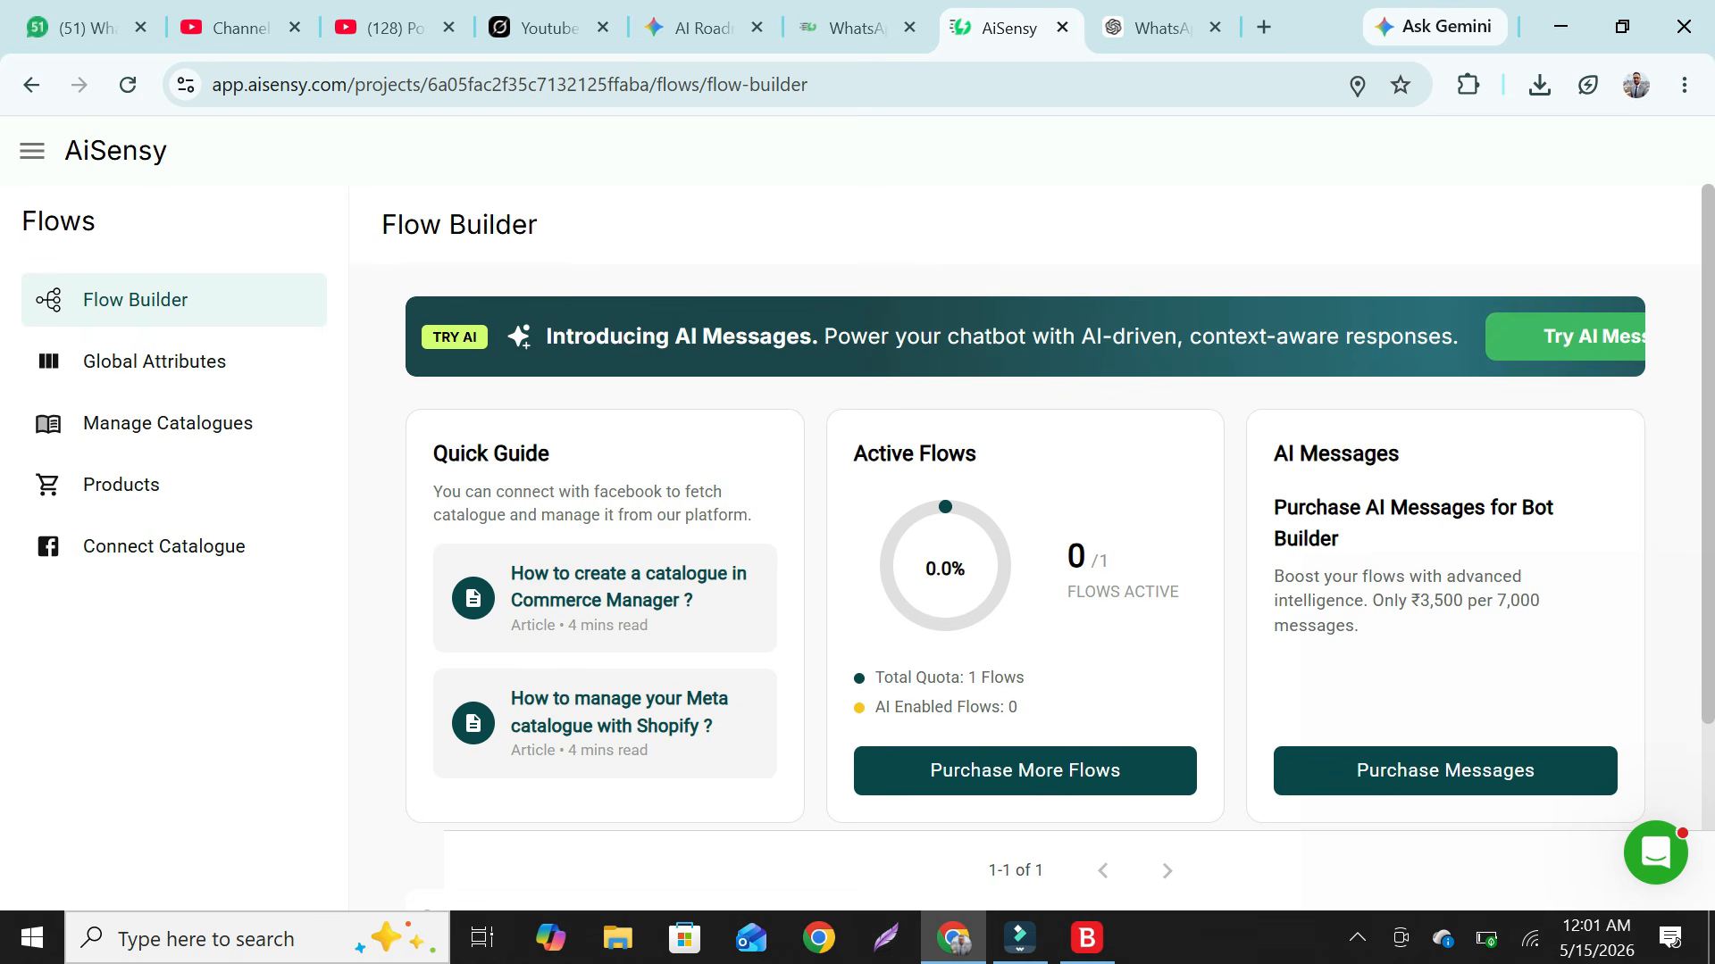
Switch to the AiSensy pricing page and compare the Free Forever, Basic, Pro and Enterprise plans' prices, message charges and features
{"action": "left_click", "coordinate": [853, 28]}
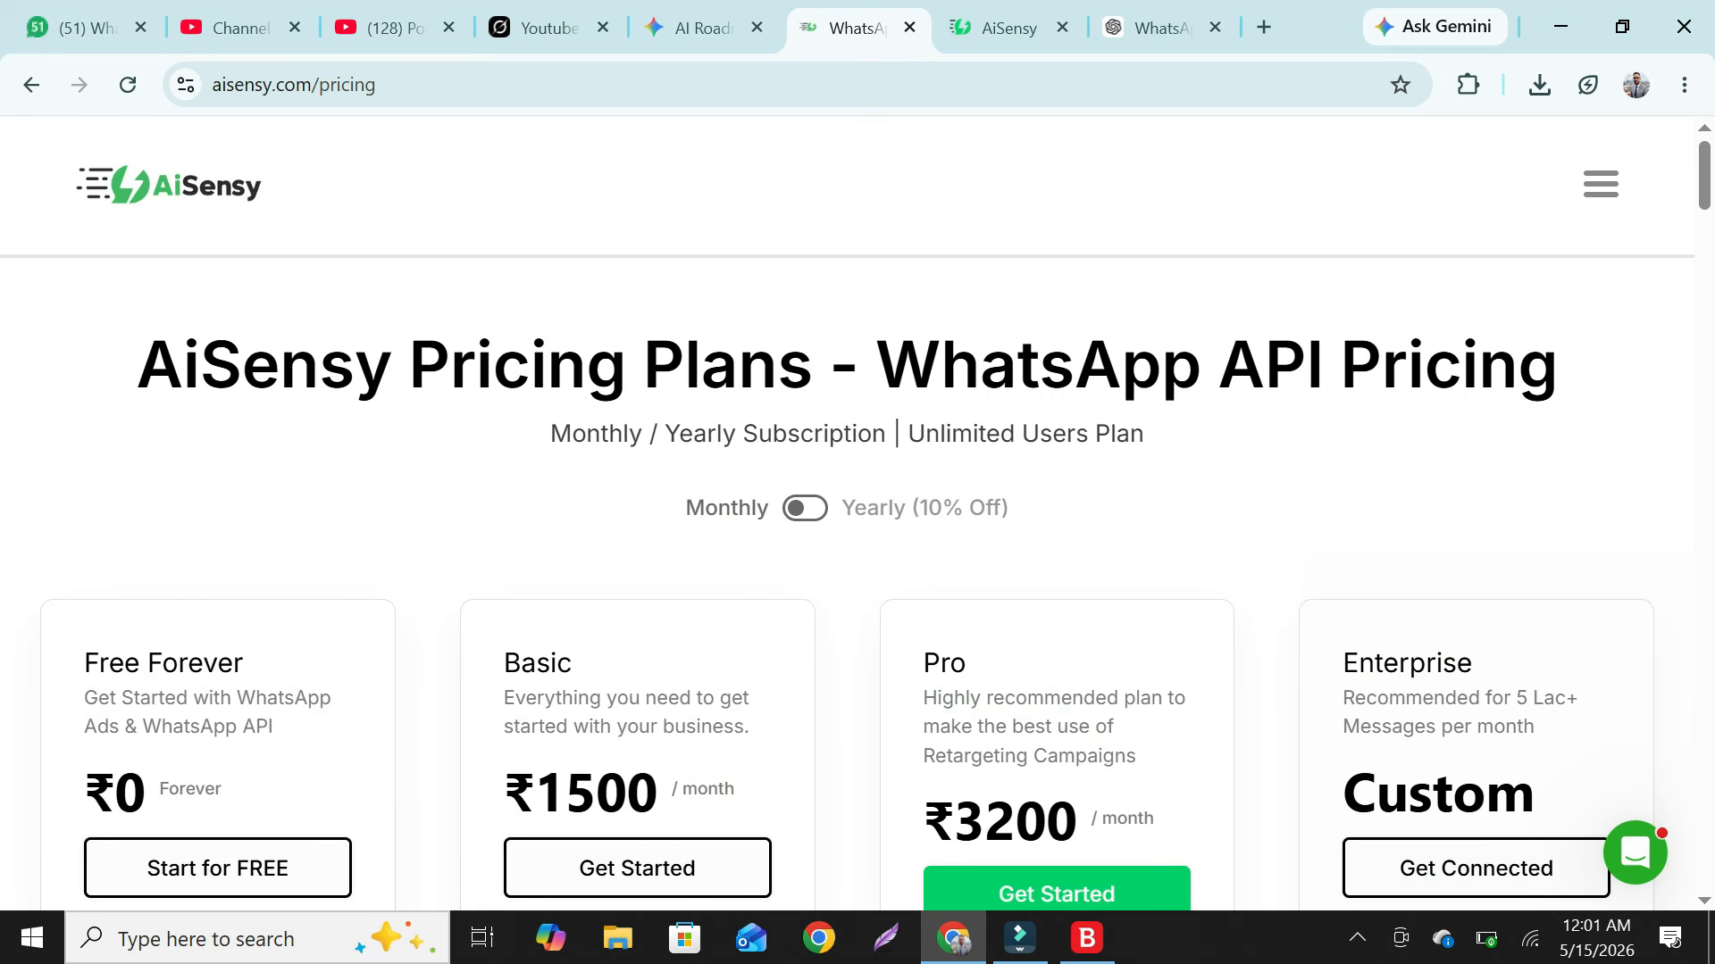
{"action": "scroll", "coordinate": [857, 515], "scroll_direction": "down", "scroll_amount": 3}
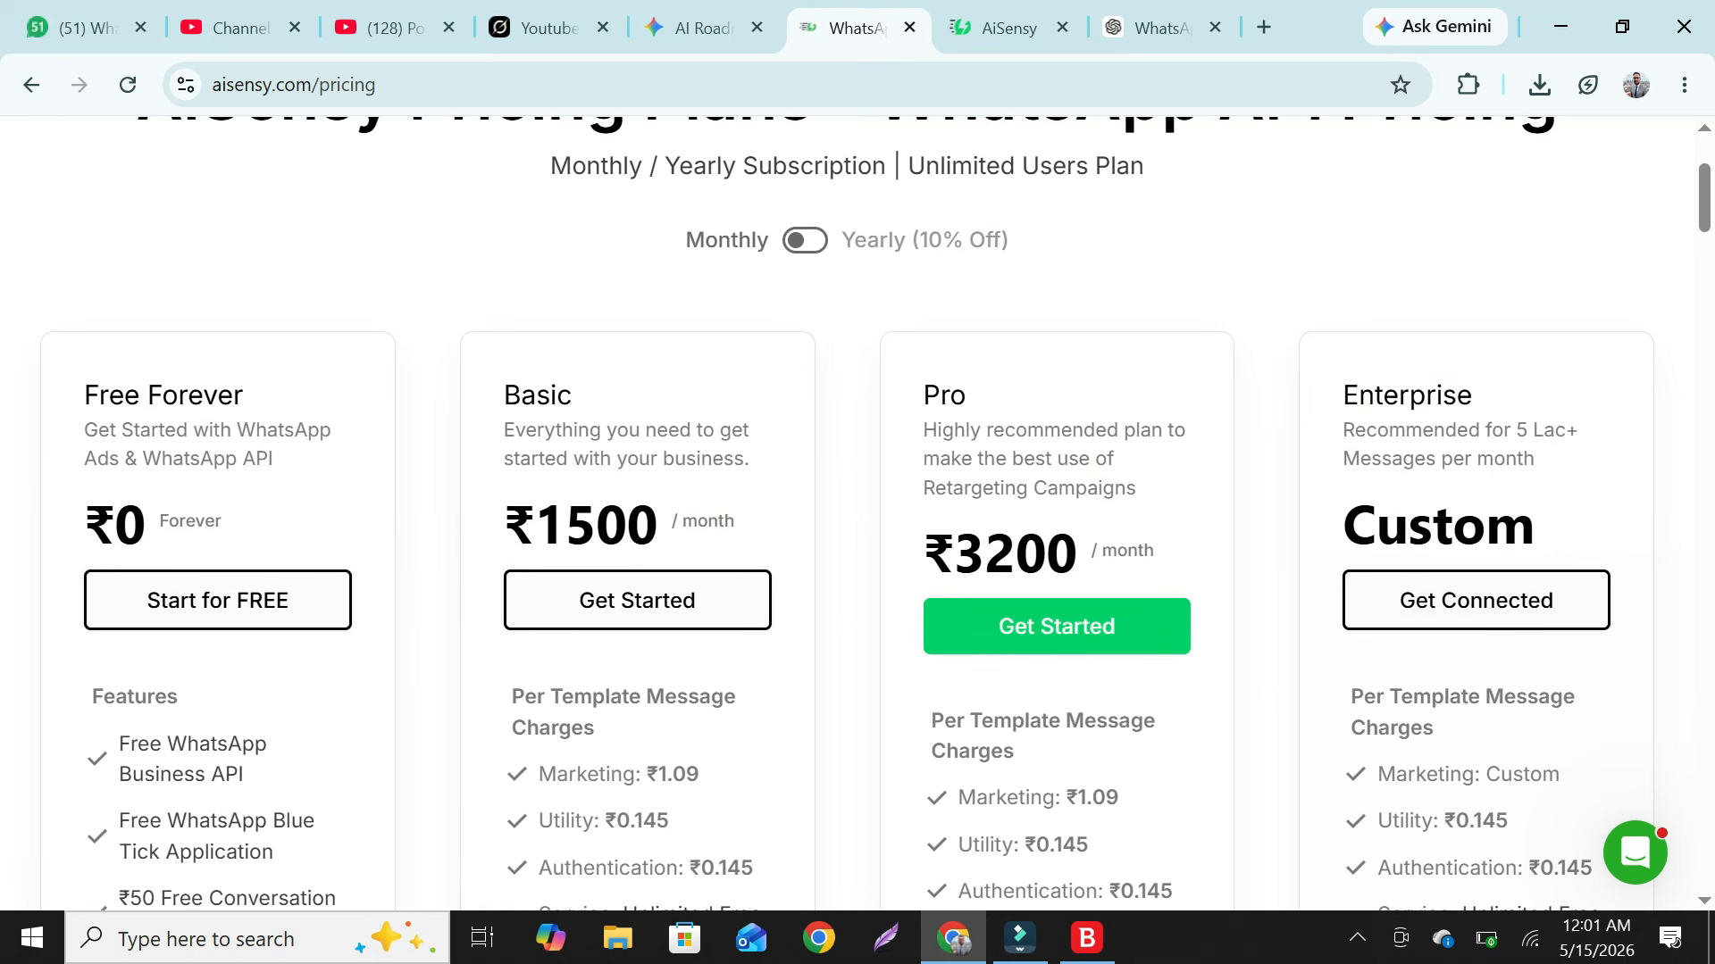
{"action": "scroll", "coordinate": [858, 515], "scroll_direction": "down", "scroll_amount": 3}
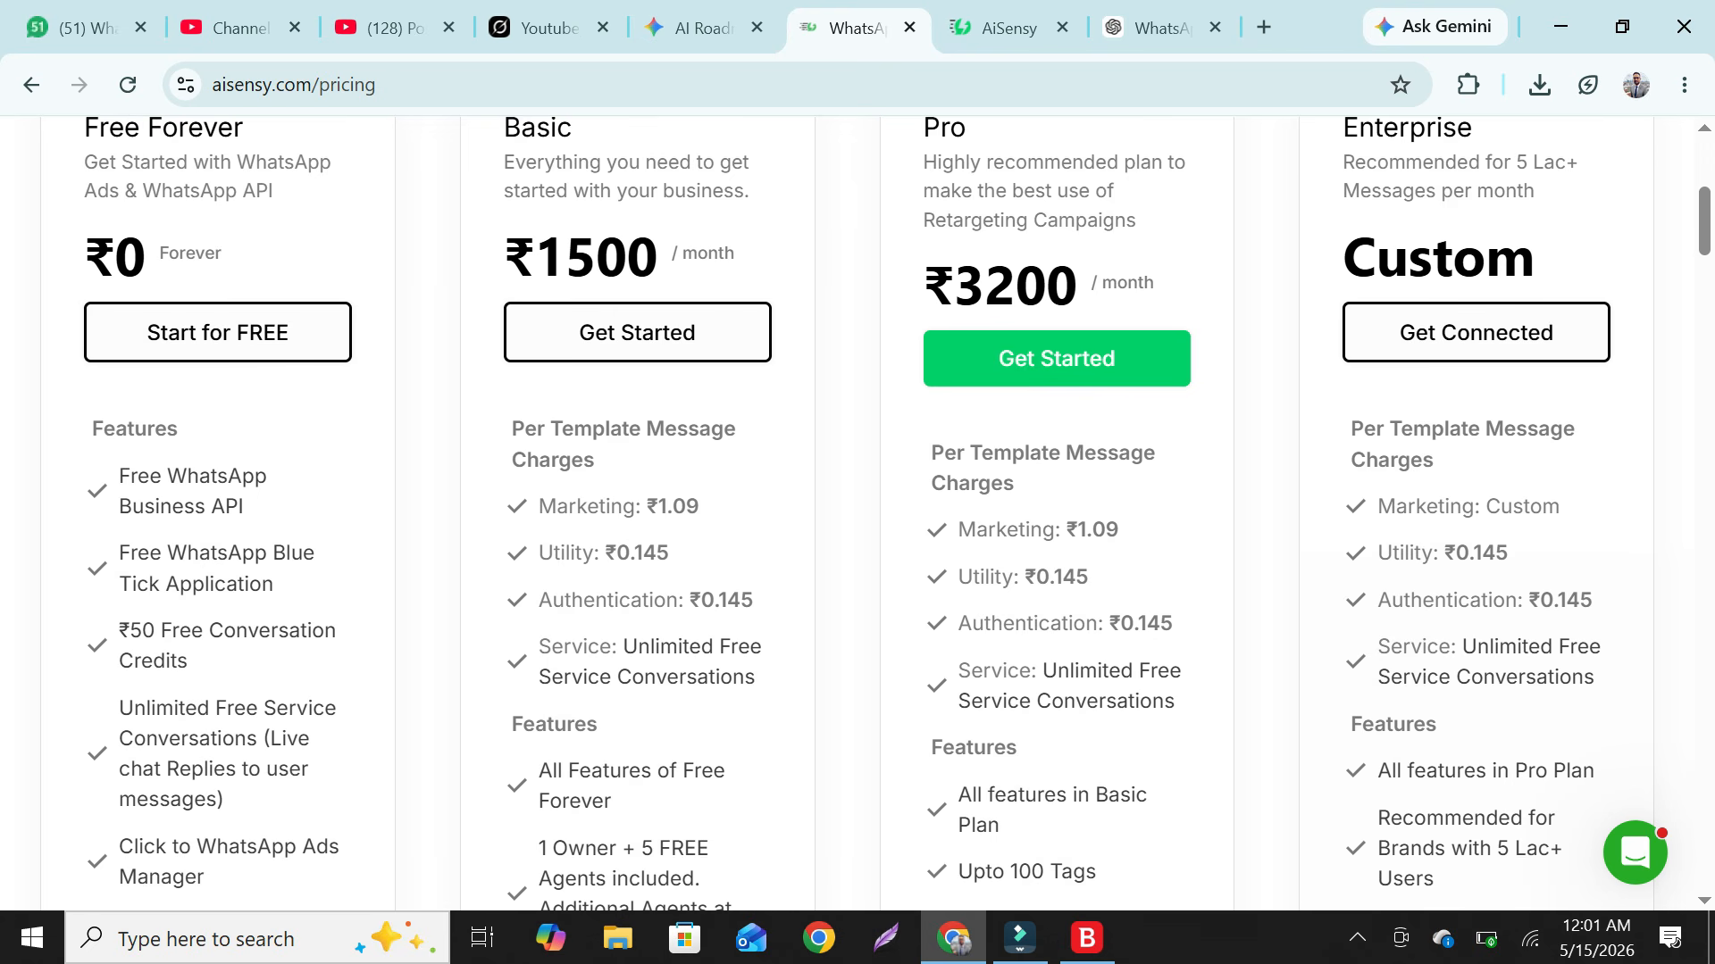
{"action": "scroll", "coordinate": [857, 515], "scroll_direction": "down", "scroll_amount": 2}
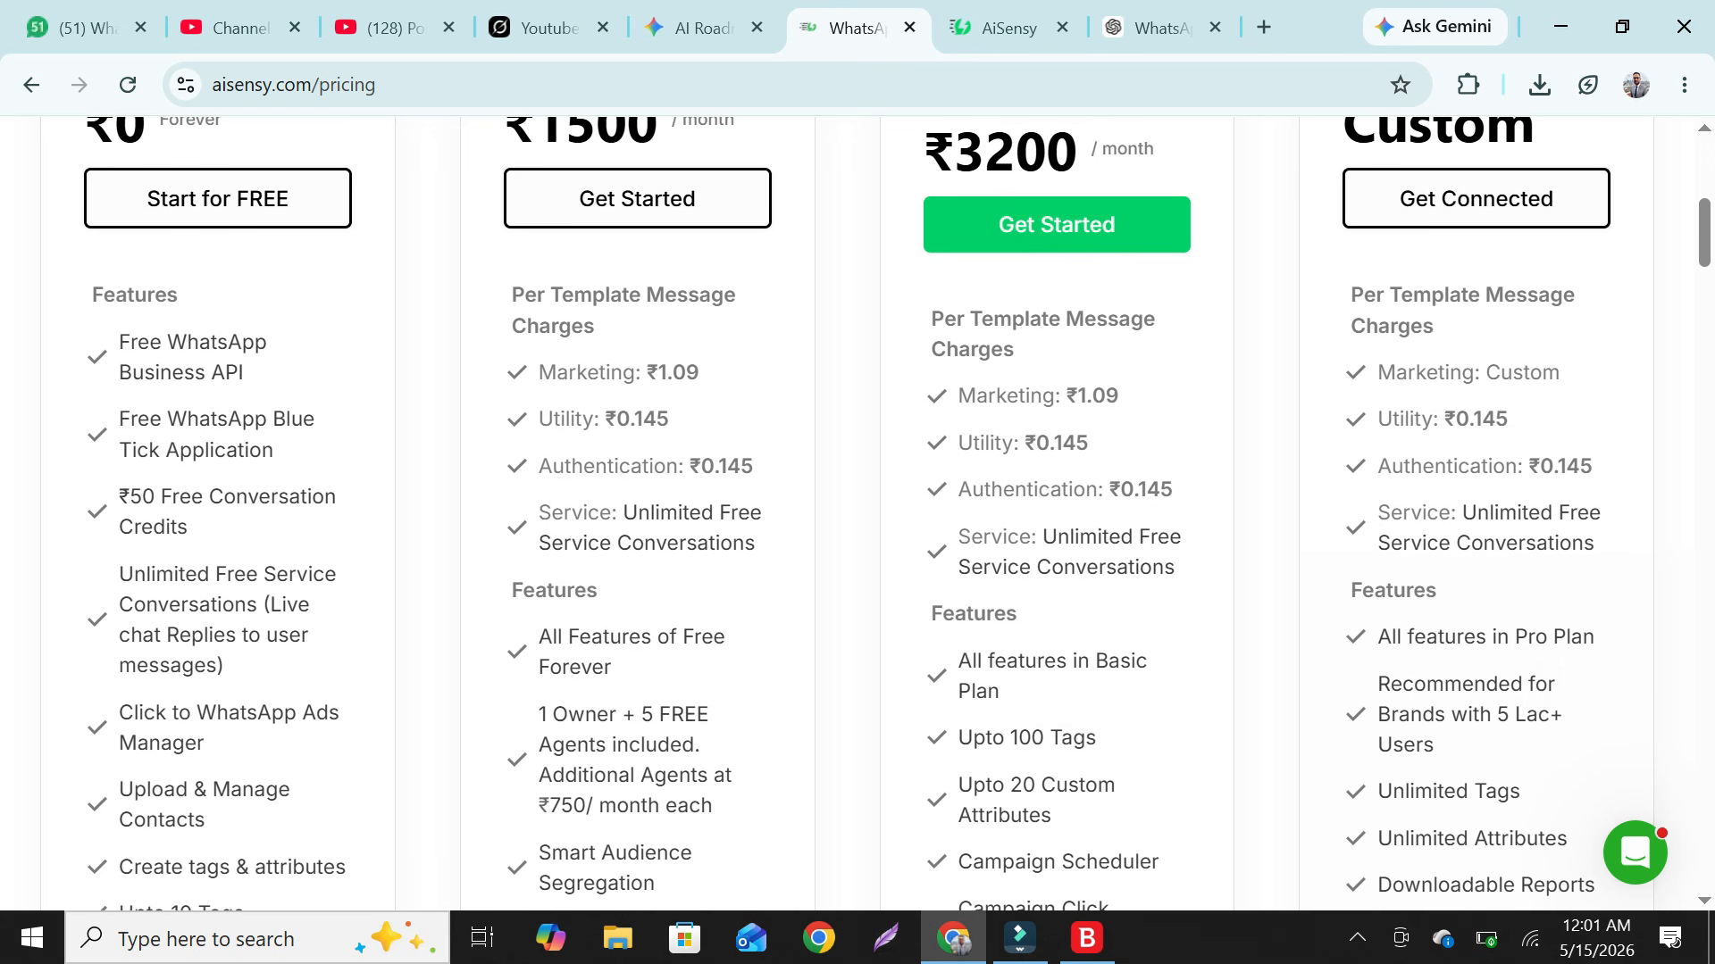
{"action": "scroll", "coordinate": [857, 515], "scroll_direction": "up", "scroll_amount": 5}
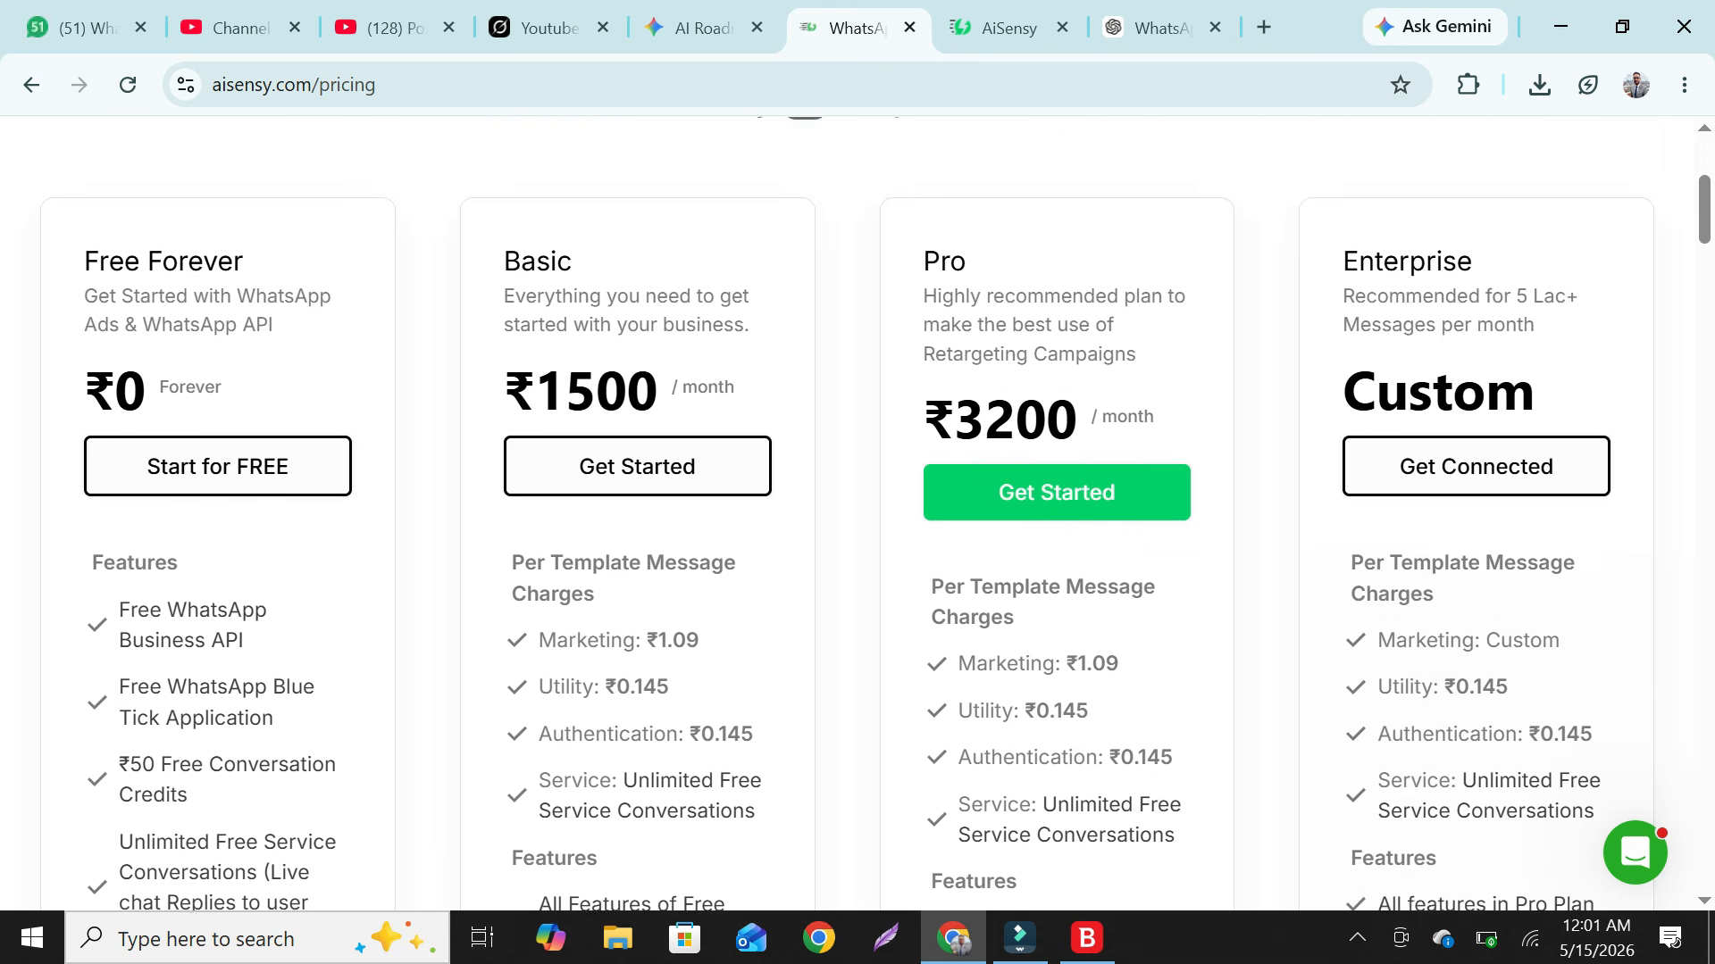